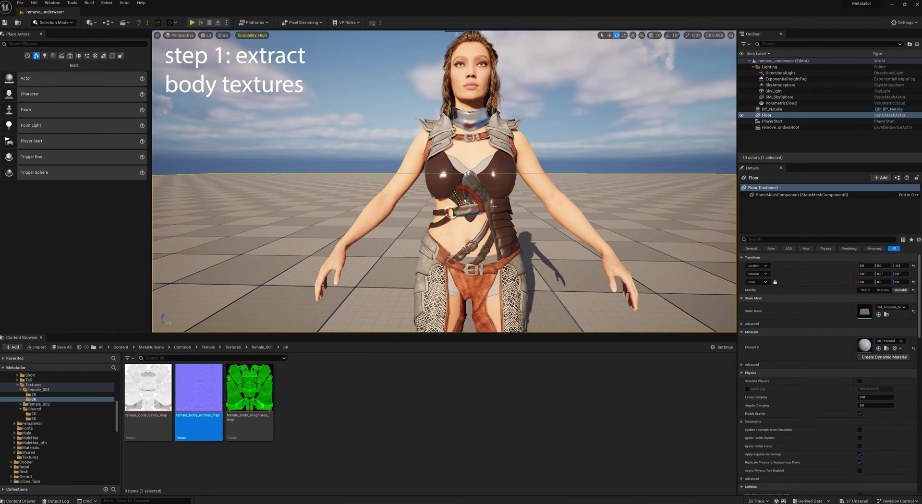
Open the M_BodySynthesized material from the skeletal mesh of BP_Natalia's Body component
scroll(495, 207, "down", 5)
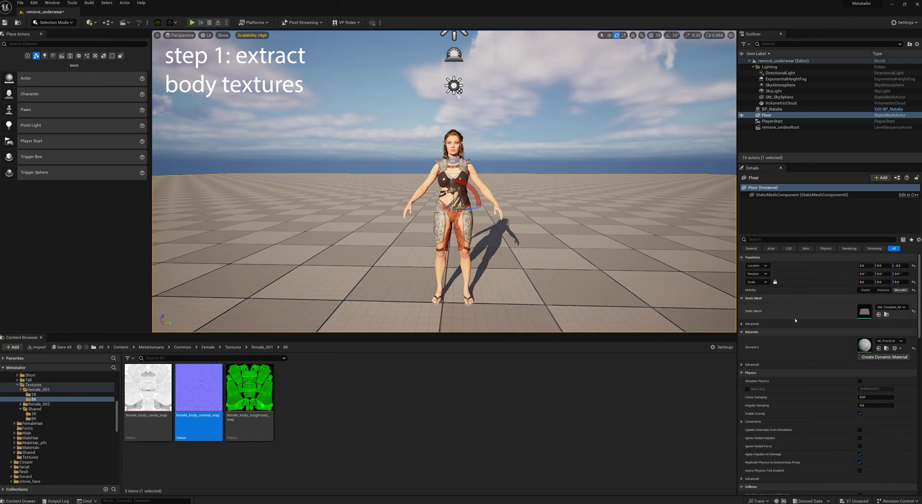
left_click(768, 109)
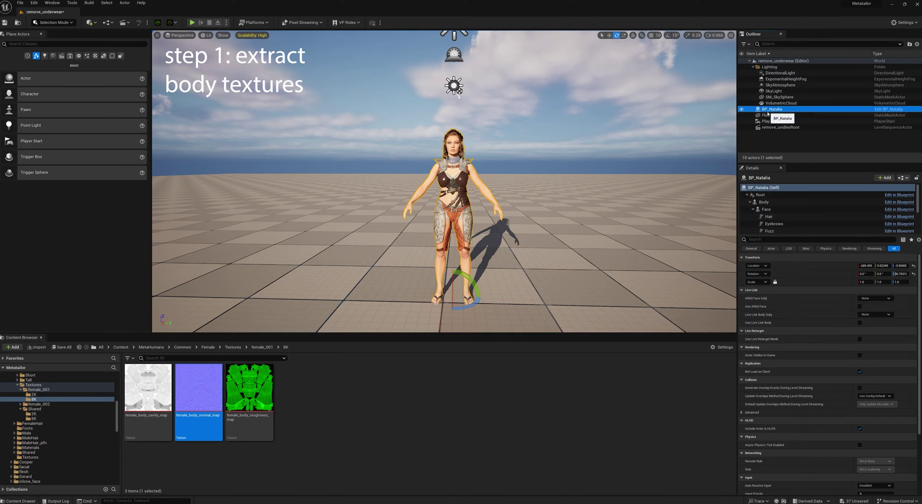
left_click(766, 202)
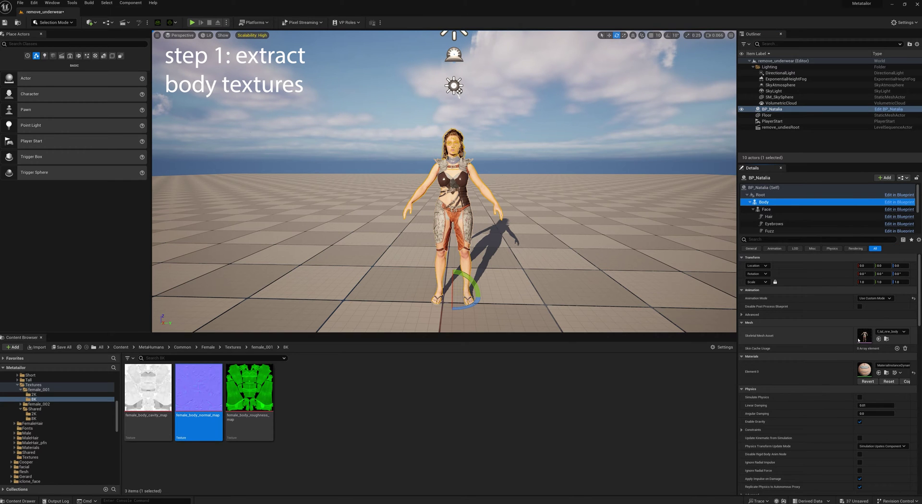
double_click(864, 335)
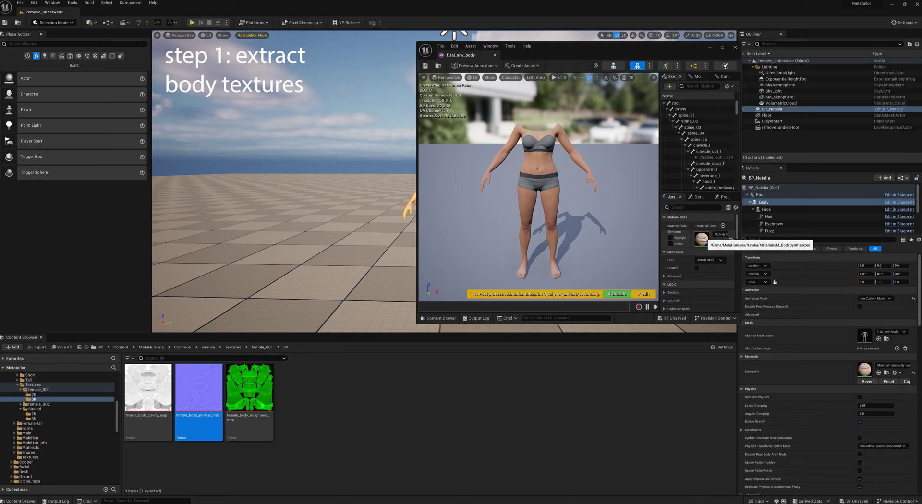
double_click(702, 239)
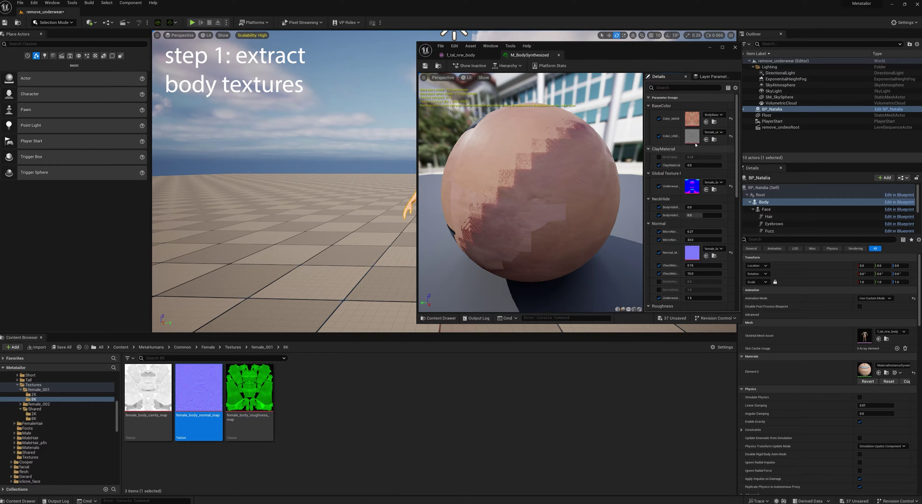
Locate the material's BodyBaseColor texture and export it as a PNG to the female body remove underwear folder, replacing the existing file
left_click(705, 121)
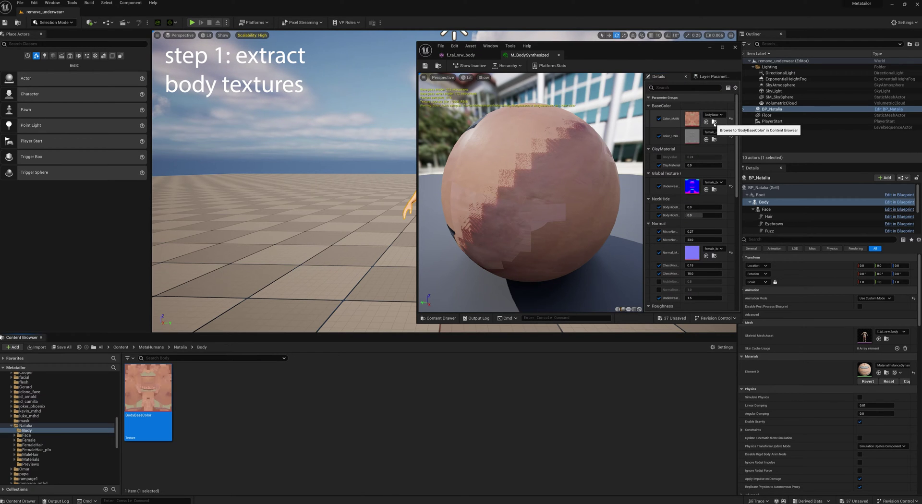
right_click(151, 400)
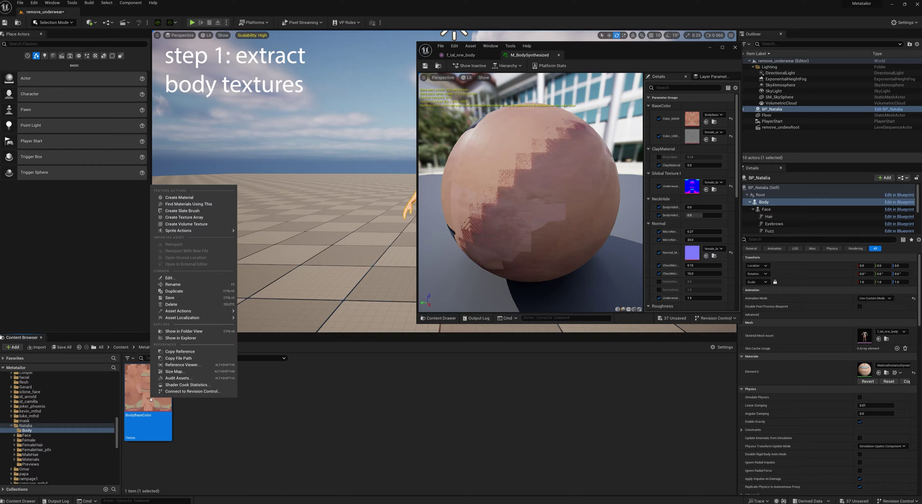
mouse_move(180, 311)
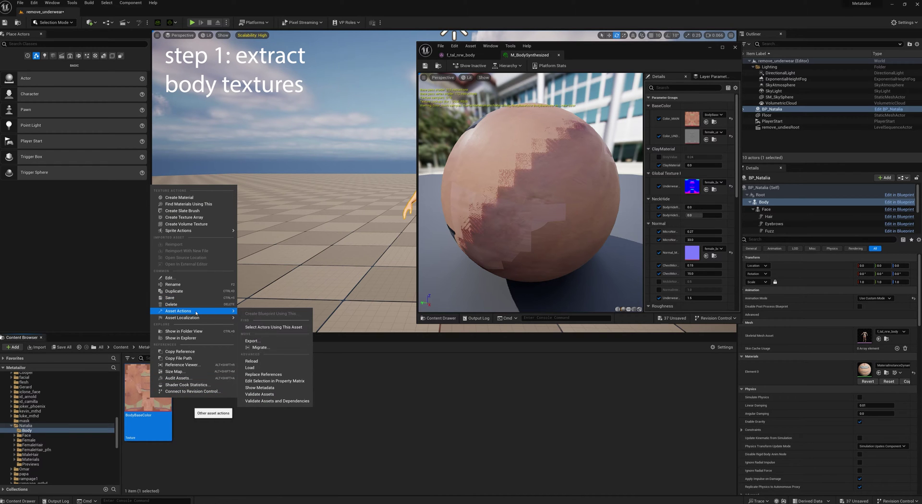
left_click(252, 342)
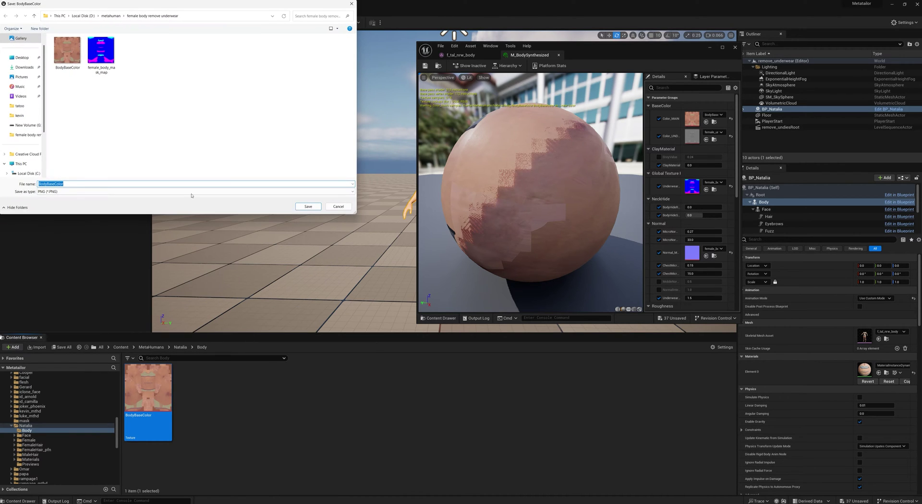
left_click(75, 64)
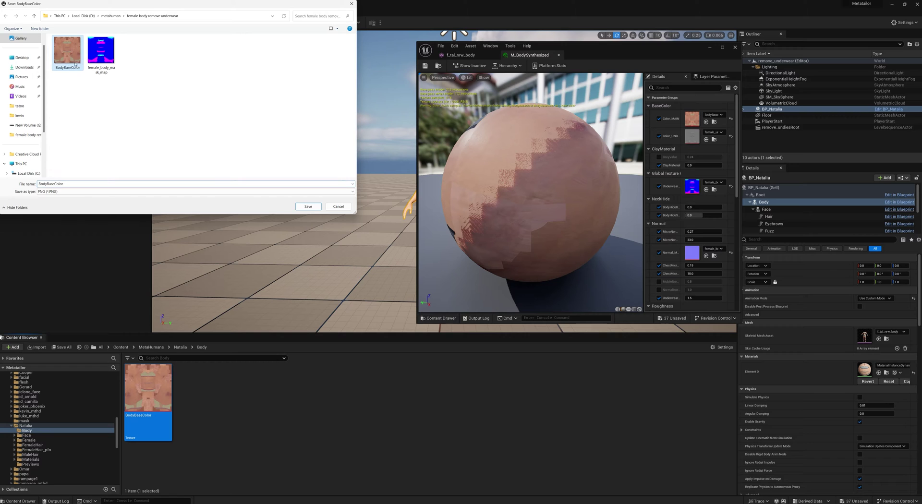
left_click(313, 208)
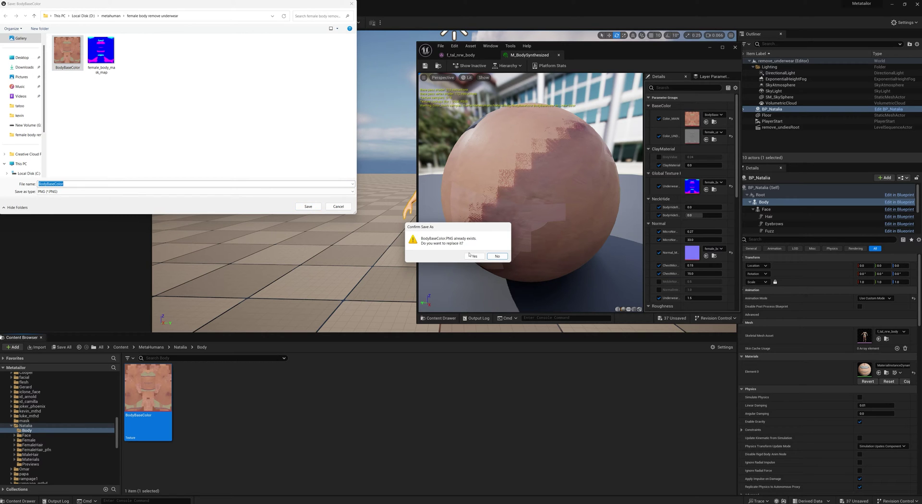
left_click(473, 256)
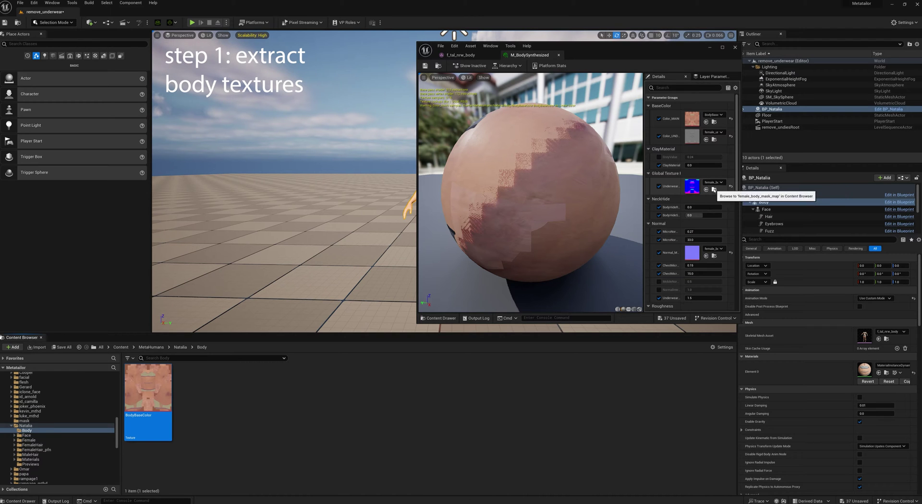
Locate the material's female_body_mask_map texture and export it as a PNG to the same folder, replacing the existing file
left_click(714, 189)
right_click(161, 389)
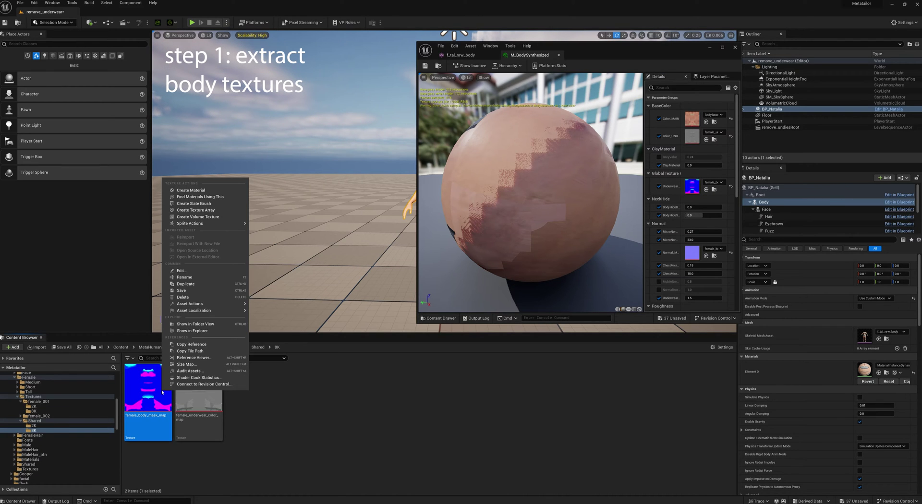
mouse_move(187, 305)
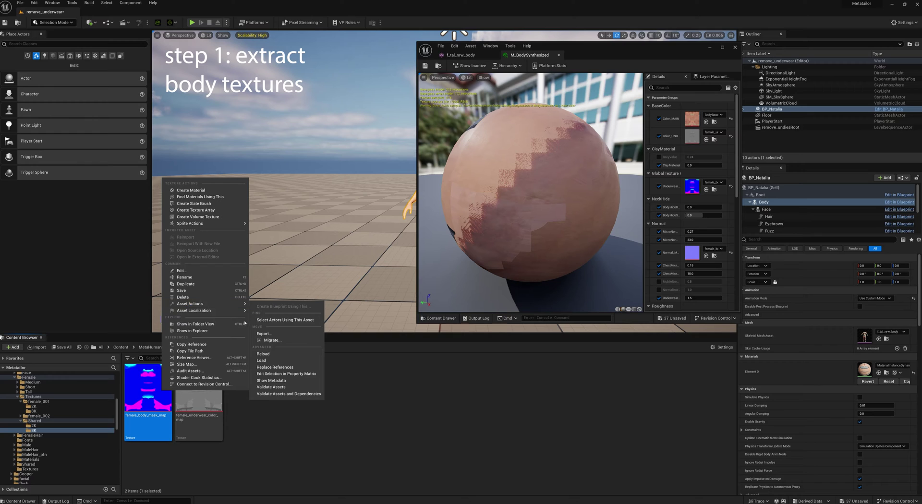
left_click(264, 333)
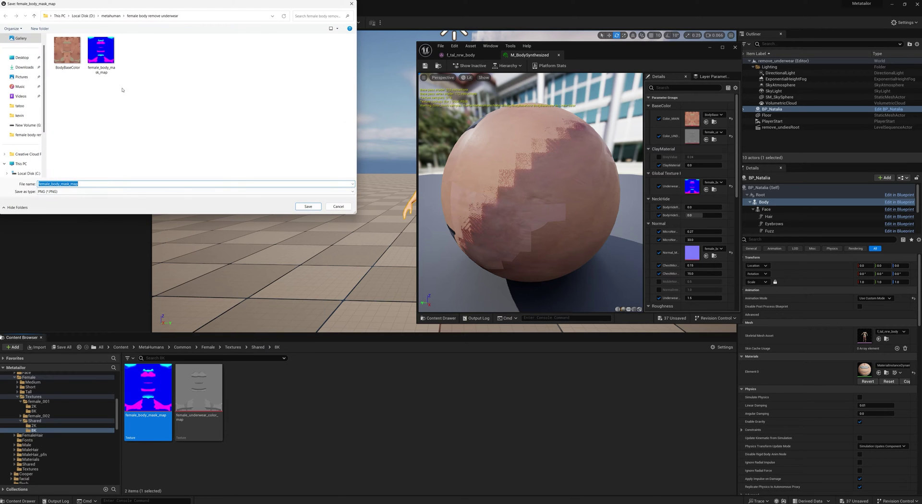
left_click(105, 58)
left_click(309, 206)
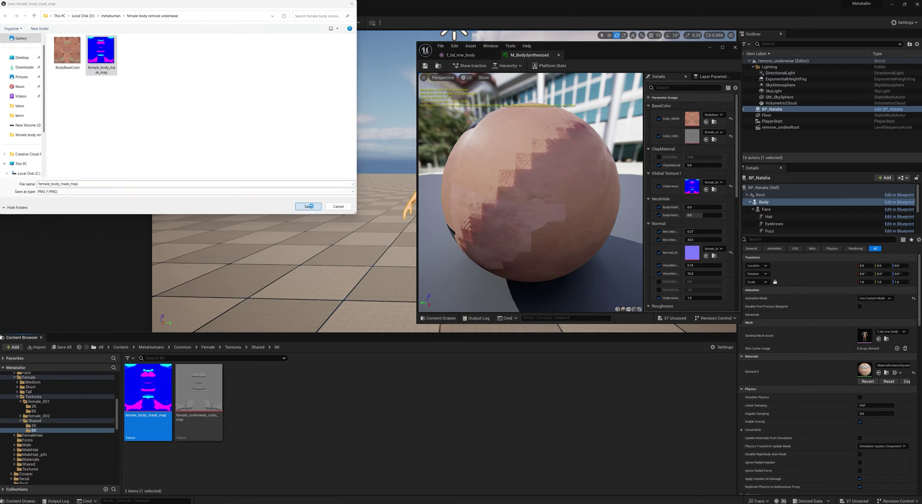
left_click(474, 256)
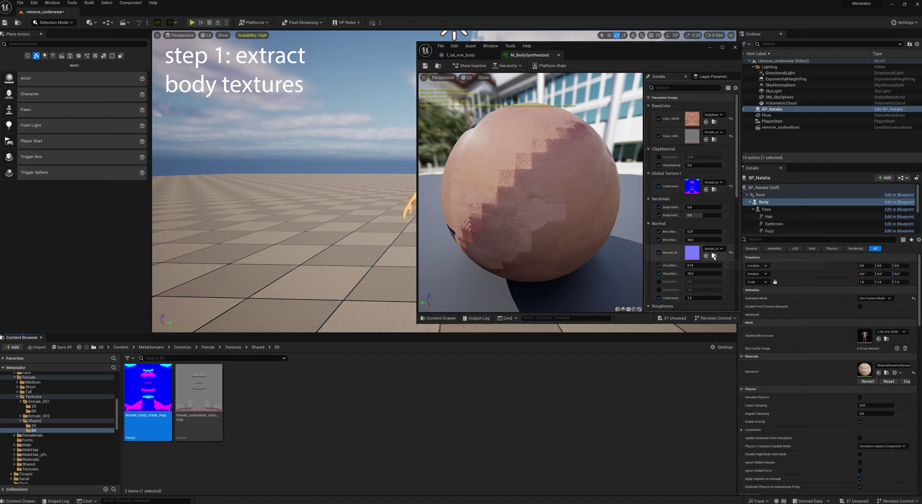
Locate the material's female_body_normal_map texture and export it as a PNG to the same folder
left_click(714, 255)
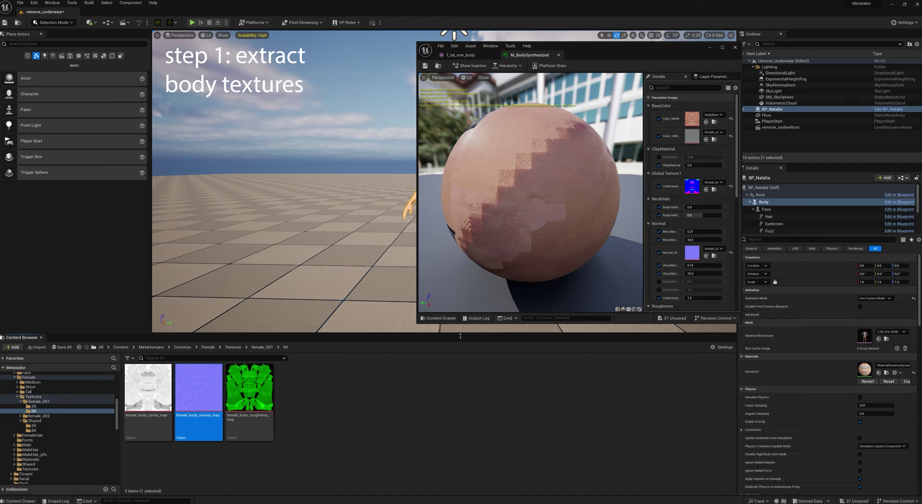
right_click(201, 393)
mouse_move(249, 304)
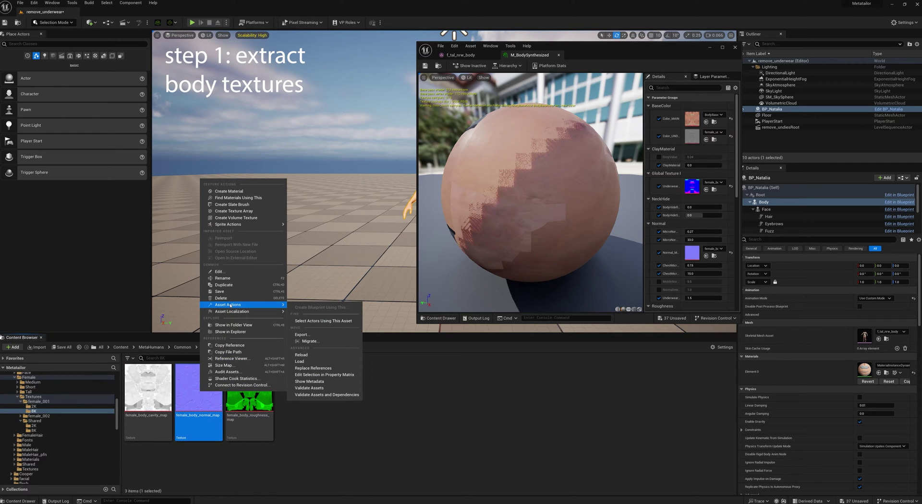
left_click(300, 335)
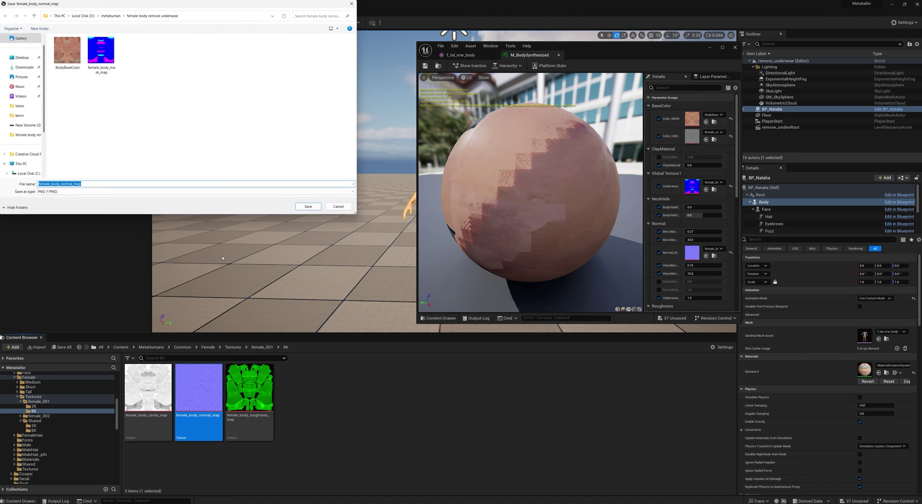
left_click(308, 207)
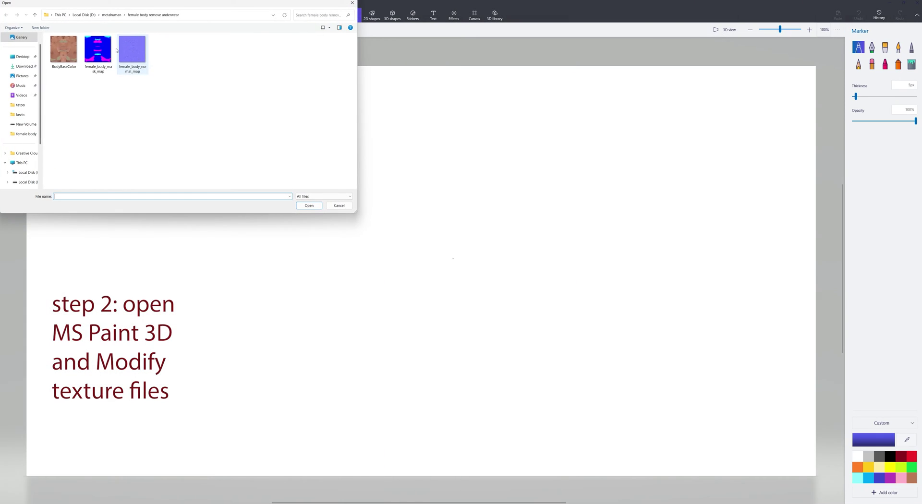
Open BodyBaseColor in Paint 3D and cover the upper garment's purple band and lower part with copied skin patches of about 1119 × 254 px
double_click(64, 48)
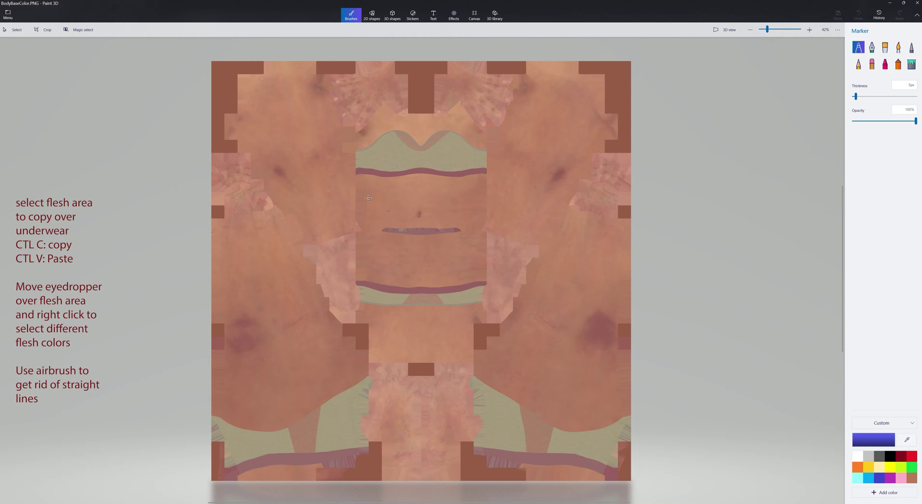
left_click(13, 30)
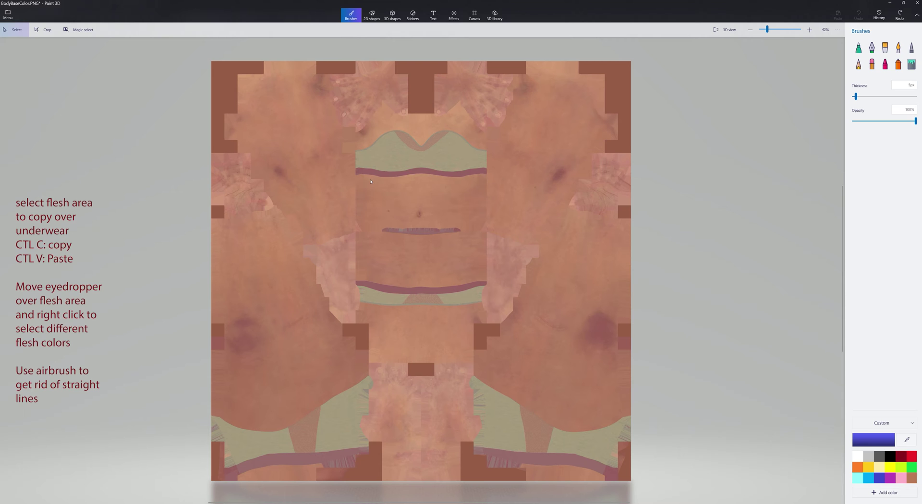
left_click_drag(370, 180, 485, 207)
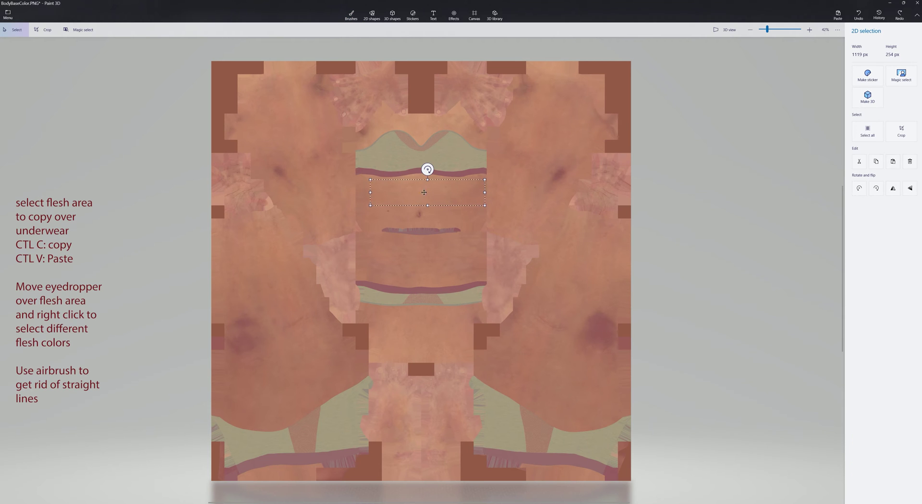
left_click_drag(424, 192, 409, 167)
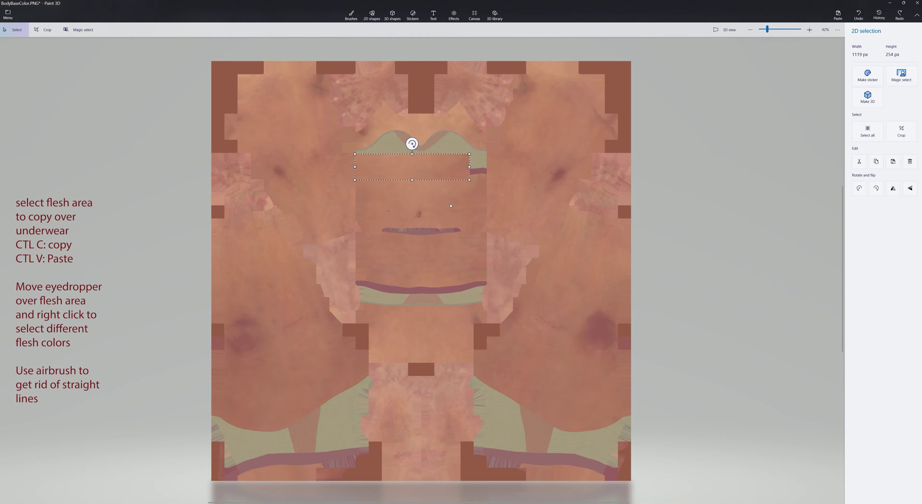
left_click(451, 206)
key("ctrl+v")
left_click_drag(447, 197, 447, 167)
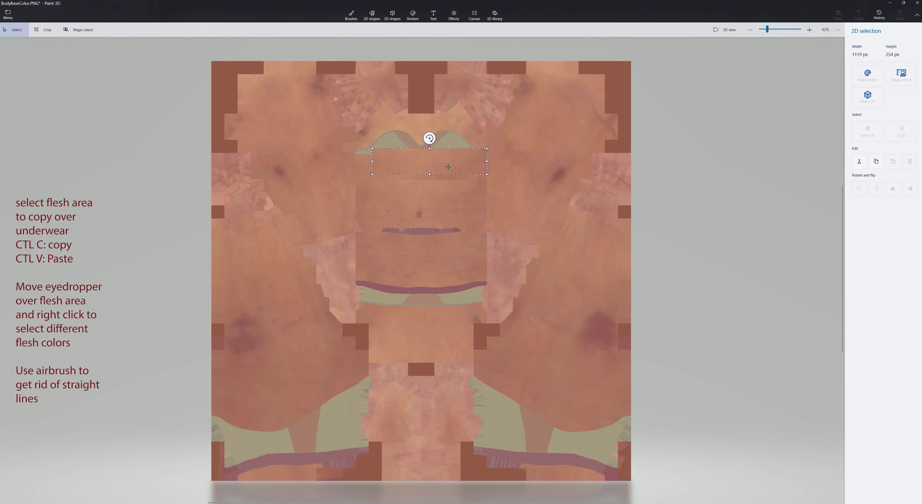
Copy a skin strip about 820 px wide from above the upper garment over its remaining curved green areas
left_click(403, 143)
mouse_move(385, 121)
left_mouse_down()
mouse_move(468, 134)
mouse_move(409, 131)
mouse_move(468, 134)
mouse_move(421, 152)
left_mouse_up()
key("ctrl+z")
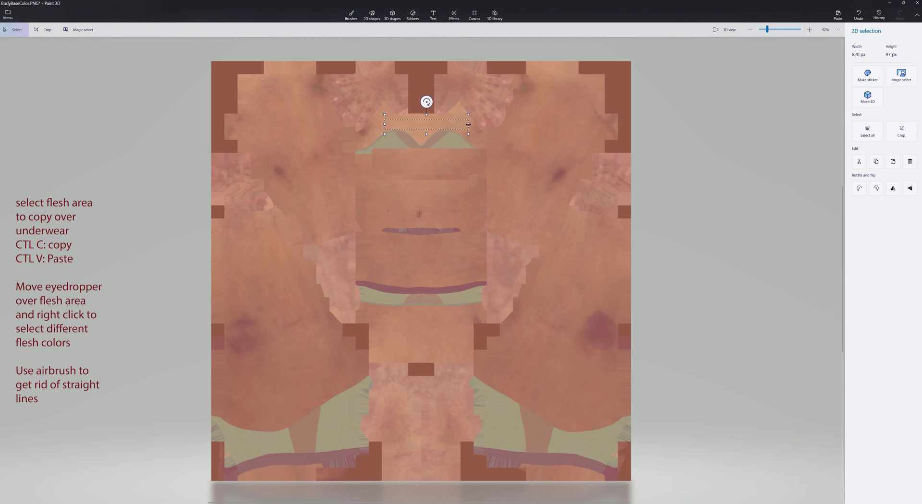
mouse_move(468, 130)
left_mouse_down()
mouse_move(447, 126)
mouse_move(467, 129)
mouse_move(467, 144)
mouse_move(395, 123)
mouse_move(471, 144)
left_mouse_up()
left_click(444, 171)
key("ctrl+v")
left_click(445, 168)
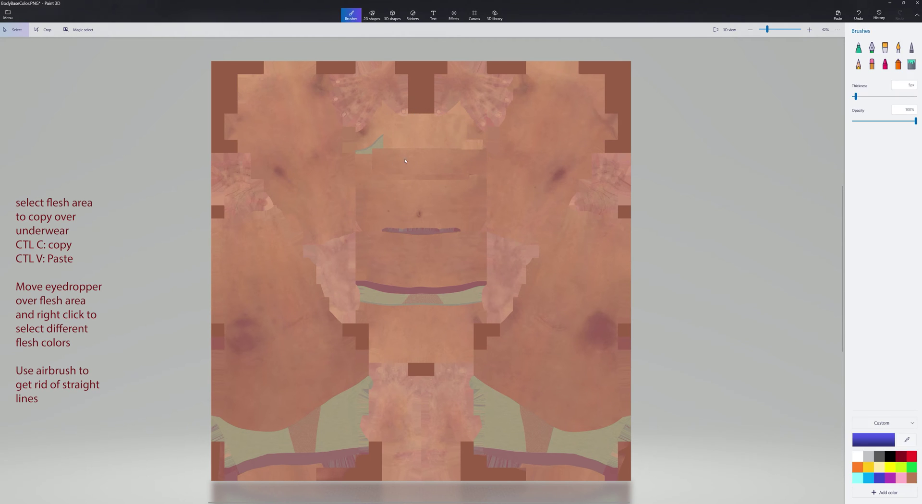
Cover the last green corner of the upper garment with a copied skin patch of about 302 × 208 px
key("ctrl+v")
left_click_drag(425, 124, 360, 127)
left_click_drag(371, 127, 456, 129)
mouse_move(450, 127)
left_mouse_down()
mouse_move(398, 127)
mouse_move(374, 150)
mouse_move(390, 155)
mouse_move(356, 143)
left_mouse_up()
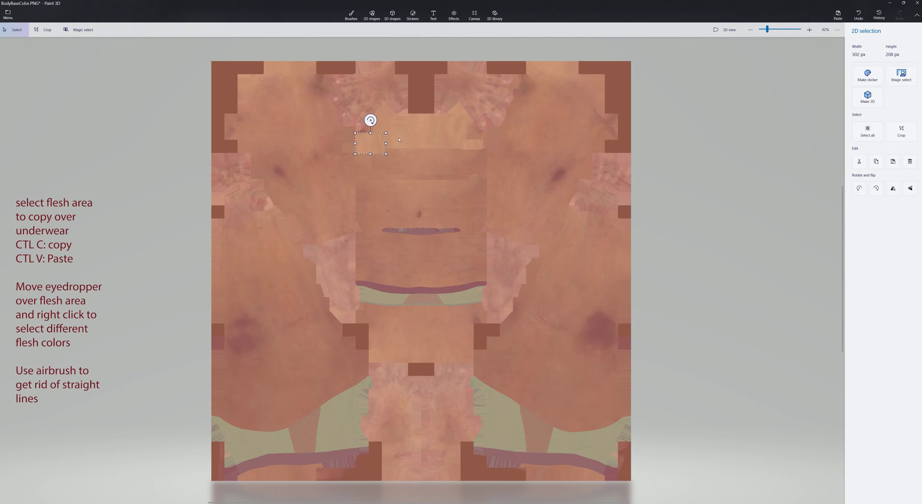
left_click(607, 157)
Sample a skin color from the upper torso and blend the pasted patches' straight seams with the Spray can
left_click(906, 439)
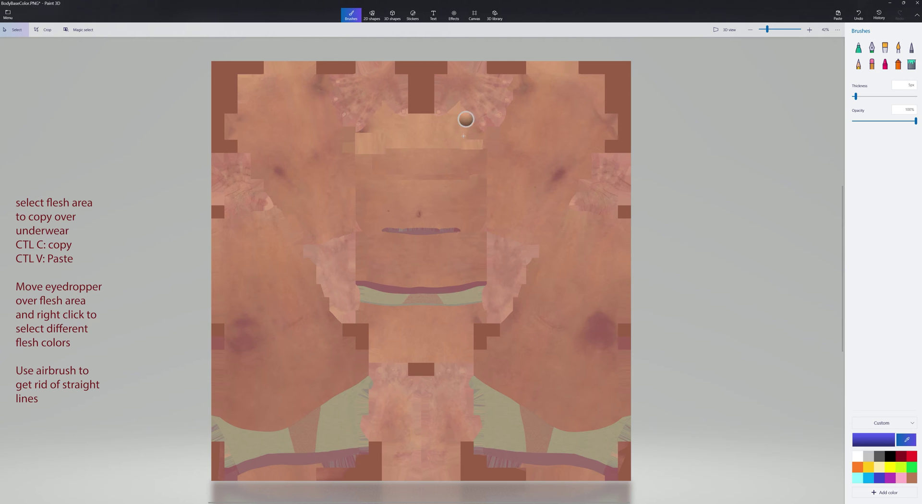
left_click(418, 142)
left_click(898, 64)
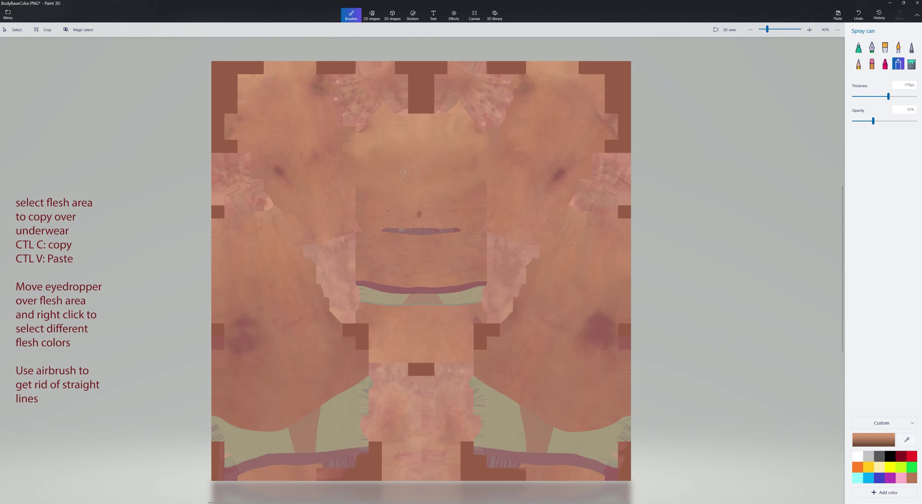
Copy skin from the torso below the navel over the green and purple garment band at the hips
left_click(16, 30)
mouse_move(379, 255)
left_mouse_down()
mouse_move(428, 273)
mouse_move(490, 263)
mouse_move(355, 263)
mouse_move(408, 280)
mouse_move(420, 306)
left_mouse_up()
left_click_drag(485, 290, 486, 290)
left_click(554, 276)
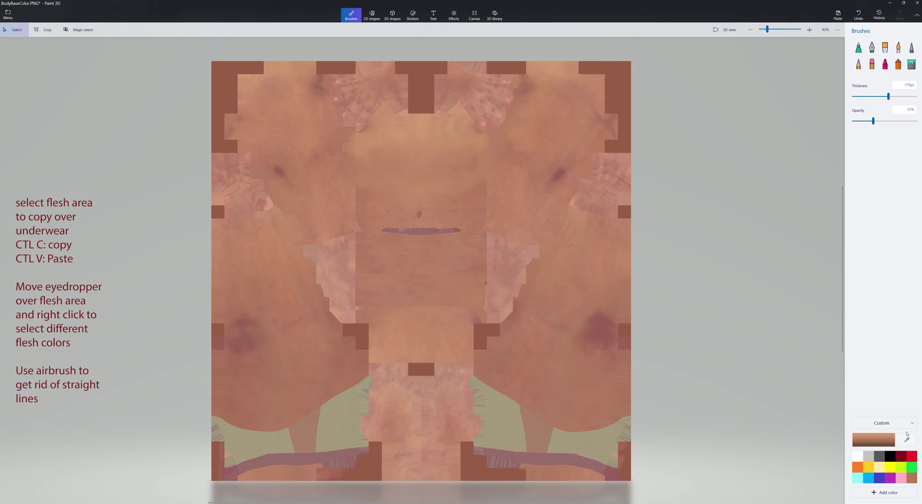
Blend the straight seams of the pasted skin on the lower torso with the Spray can
left_click(897, 63)
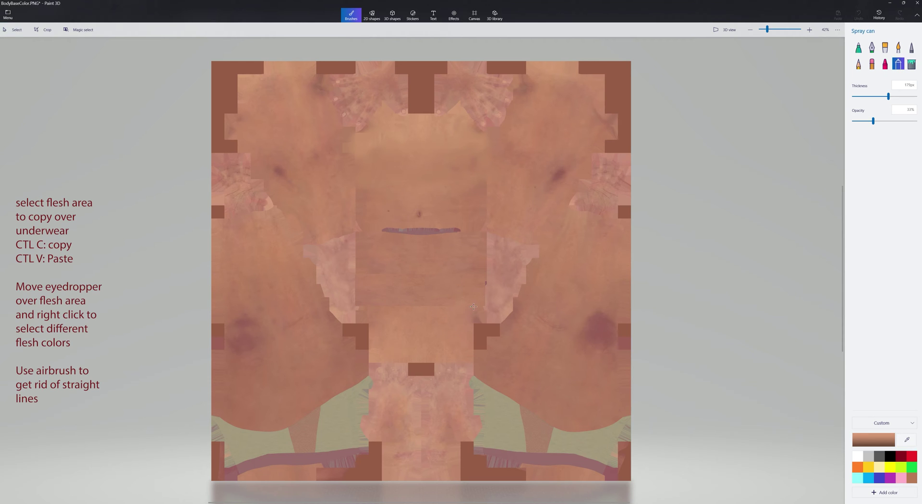
left_click_drag(383, 243, 365, 237)
left_click_drag(419, 261, 464, 271)
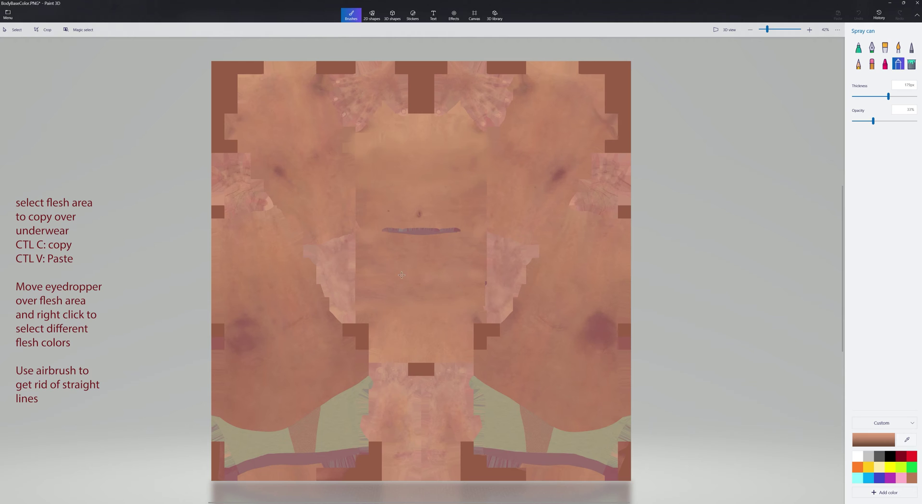
Sample new skin colors from the side of the torso and spray over the patch seams on the upper torso
left_click(905, 440)
left_click(471, 197)
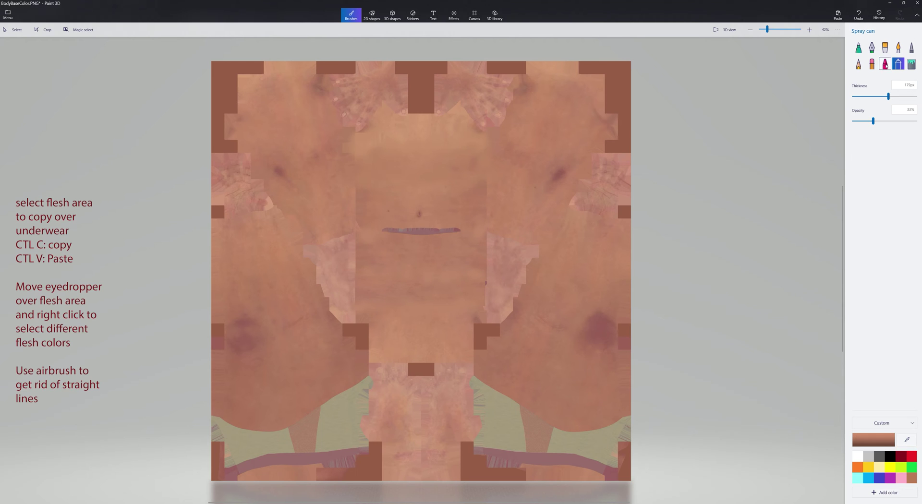
left_click(905, 440)
left_click(482, 246)
left_click_drag(428, 166, 464, 165)
Copy a skin strip of about 1008 × 198 px from the left thigh over the upper corner of its green garment area
left_click(14, 30)
left_click_drag(234, 375, 285, 419)
key("ctrl+v")
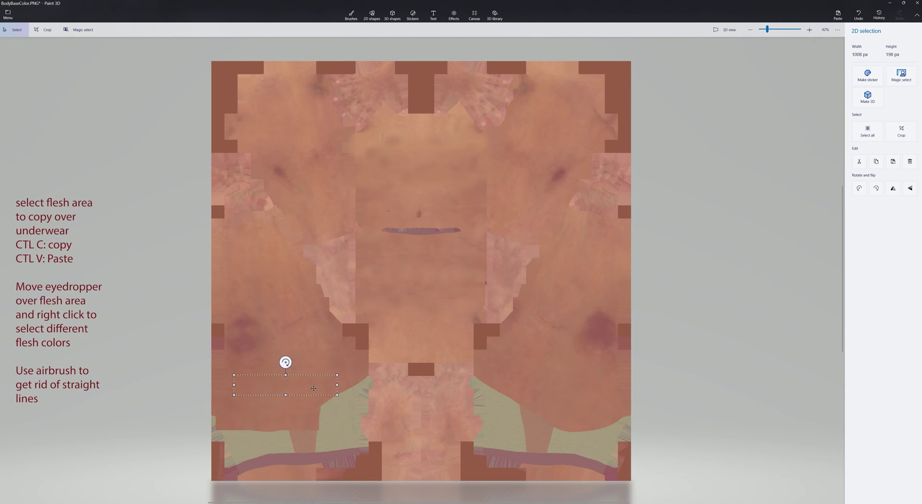
left_click_drag(319, 390, 353, 392)
Paste more copies of the skin strip over the middle of the green garment area on the left thigh
key("ctrl+v")
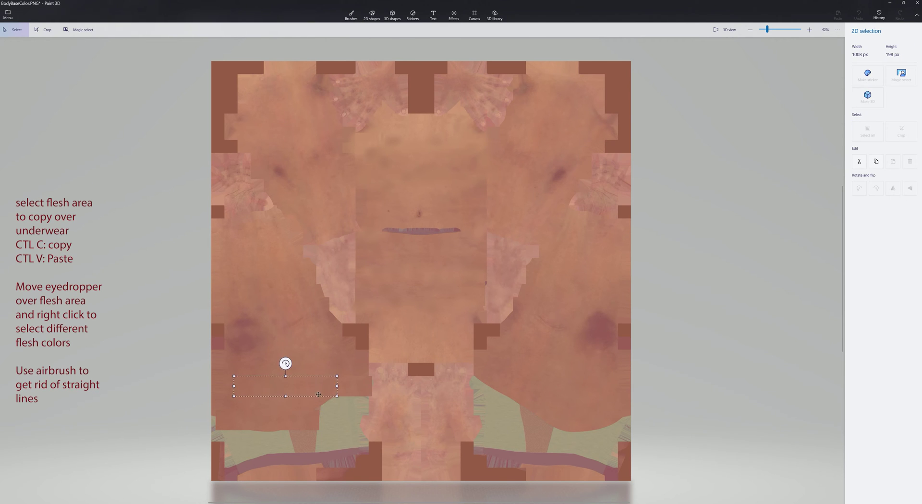
left_click_drag(273, 390, 300, 435)
key("ctrl+v")
key("ctrl+v")
key("ctrl+v")
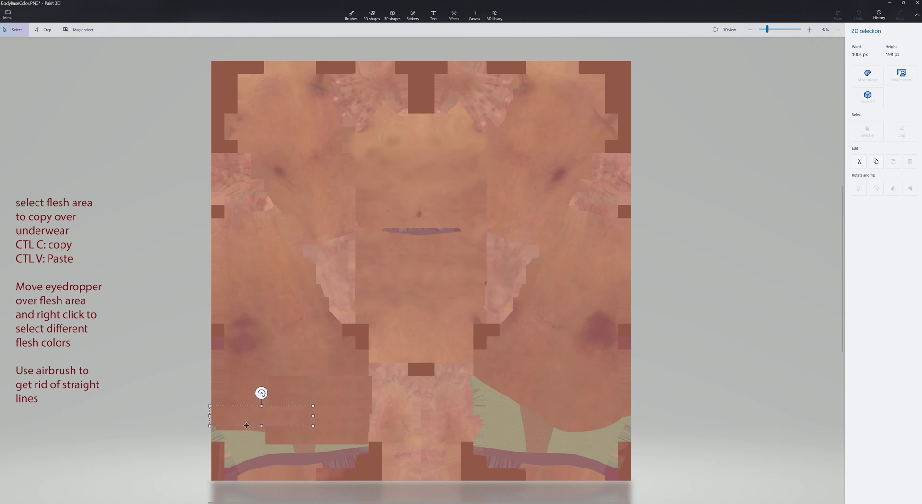
left_click_drag(253, 390, 208, 410)
Cover the left thigh's remaining green area and purple band with skin copies, enlarging one to about 1008 × 285 px
key("ctrl+v")
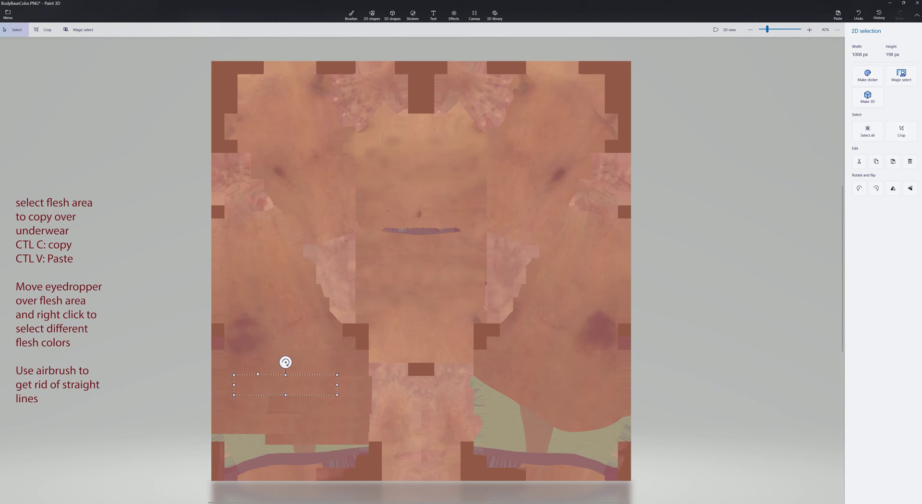
mouse_move(285, 379)
left_mouse_down()
mouse_move(263, 431)
mouse_move(286, 388)
mouse_move(266, 458)
left_mouse_up()
key("ctrl+v")
key("ctrl+z")
left_click_drag(291, 387, 344, 451)
key("ctrl+v")
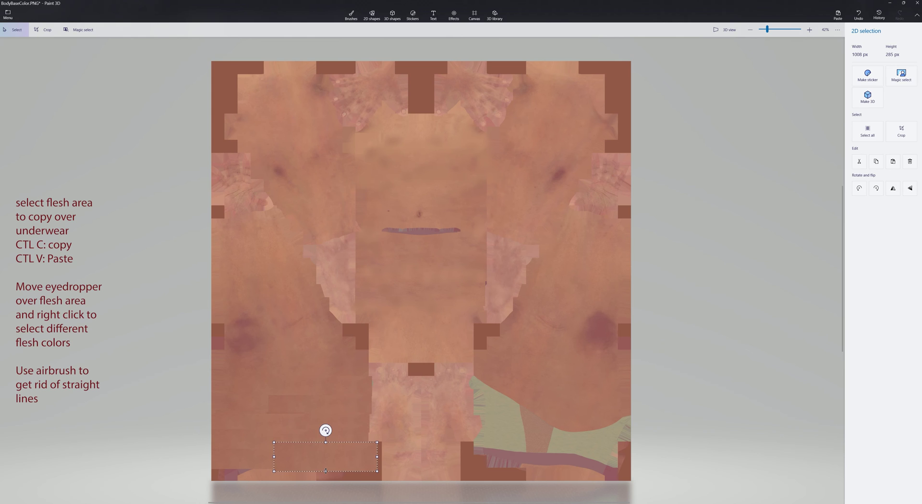
key("b")
Paste copies of the 1008 × 198 px skin strip over the upper part of the right thigh's green garment area
key("ctrl+z")
left_click_drag(340, 384, 573, 384)
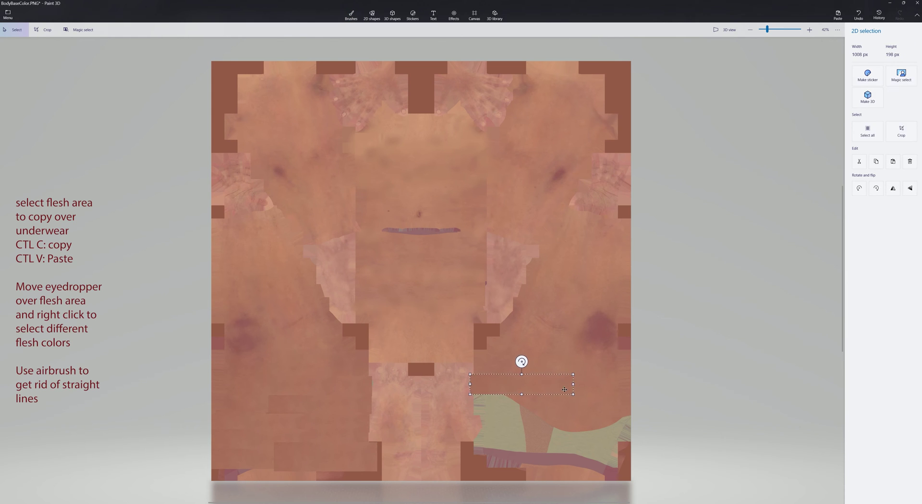
key("ctrl+v")
mouse_move(334, 385)
left_mouse_down()
mouse_move(511, 415)
mouse_move(569, 402)
left_mouse_up()
key("ctrl+v")
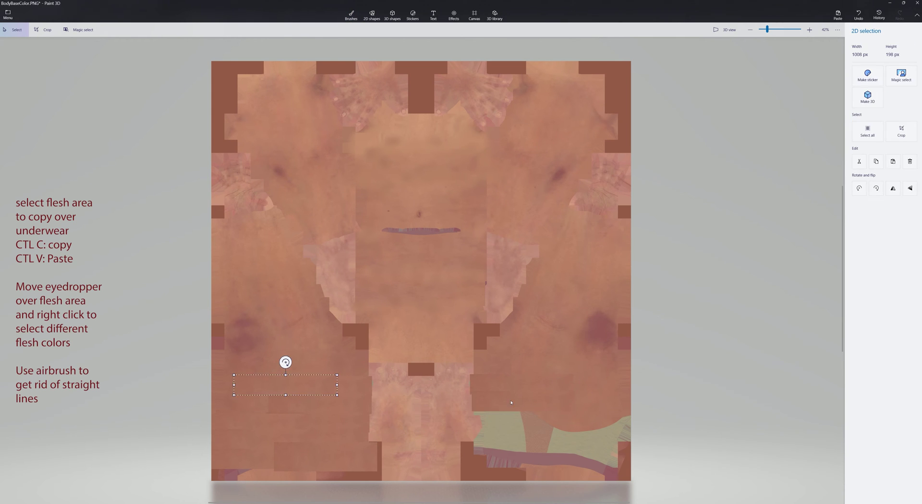
left_click_drag(290, 384, 528, 421)
Continue the skin copies across the middle of the right thigh's green area, out to the texture's edge and down to the purple band
key("ctrl+z")
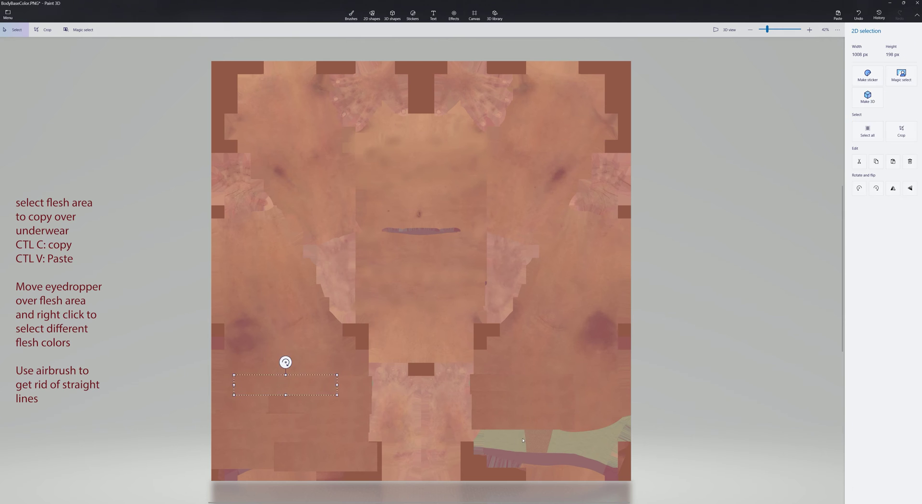
left_click_drag(288, 384, 526, 436)
key("ctrl+z")
left_click_drag(312, 389, 621, 428)
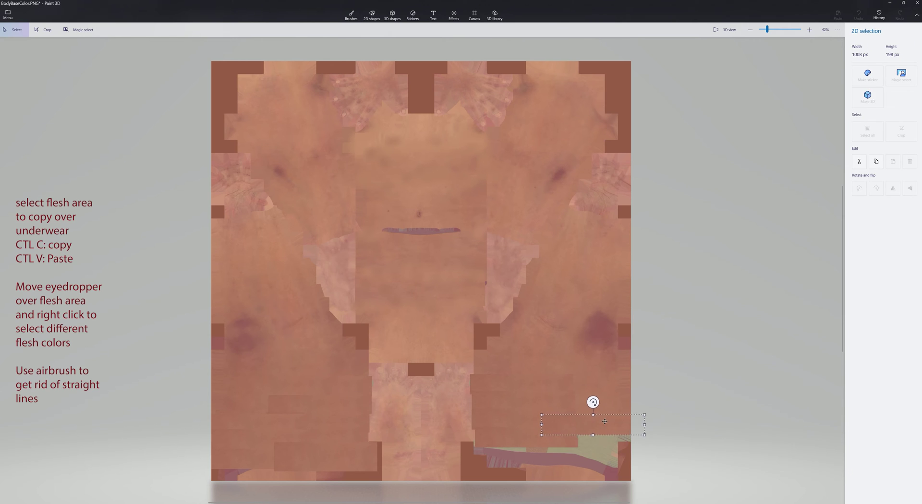
key("ctrl+z")
left_click_drag(312, 389, 554, 447)
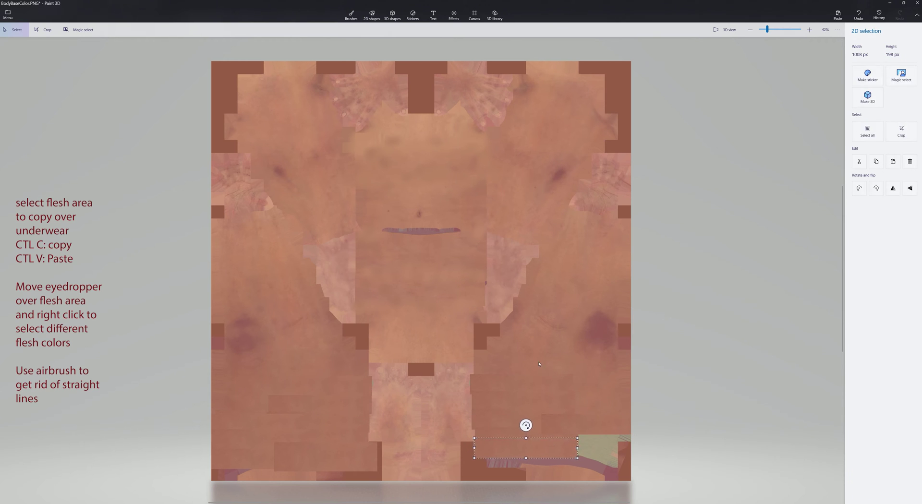
Cover the last green corner and the purple band at the bottom of the right thigh with skin strip copies
key("ctrl+z")
left_click_drag(298, 393, 594, 448)
key("ctrl+v")
left_click_drag(298, 390, 604, 466)
key("ctrl+v")
key("ctrl+v")
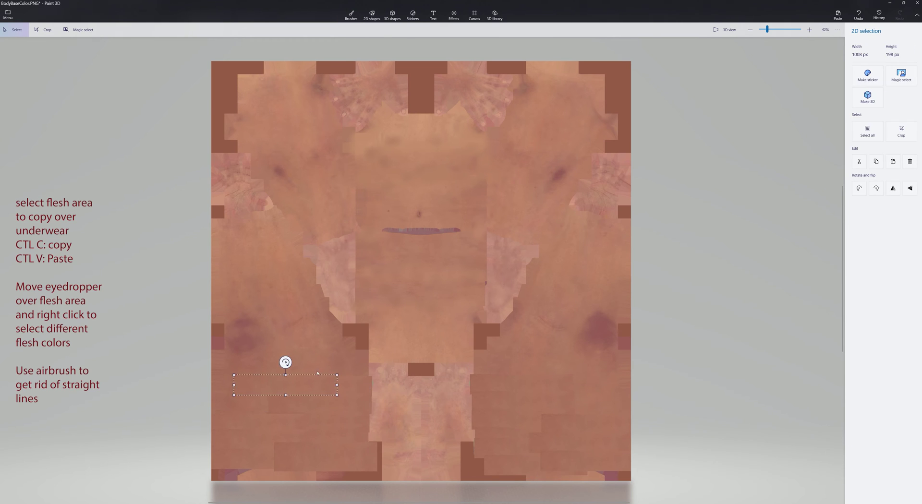
left_click_drag(298, 389, 590, 481)
Sample a skin color from the right thigh and blend the patch seams on both thighs with the Spray can
left_click(525, 351)
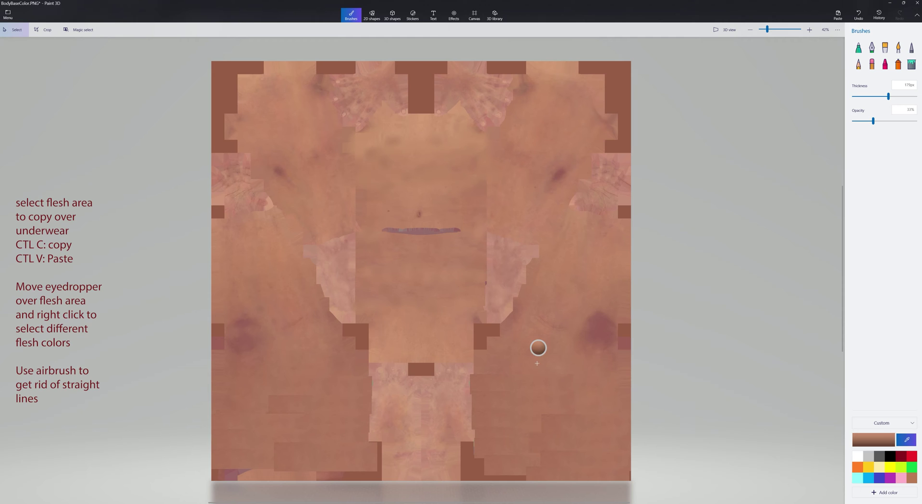
left_click_drag(475, 374, 472, 404)
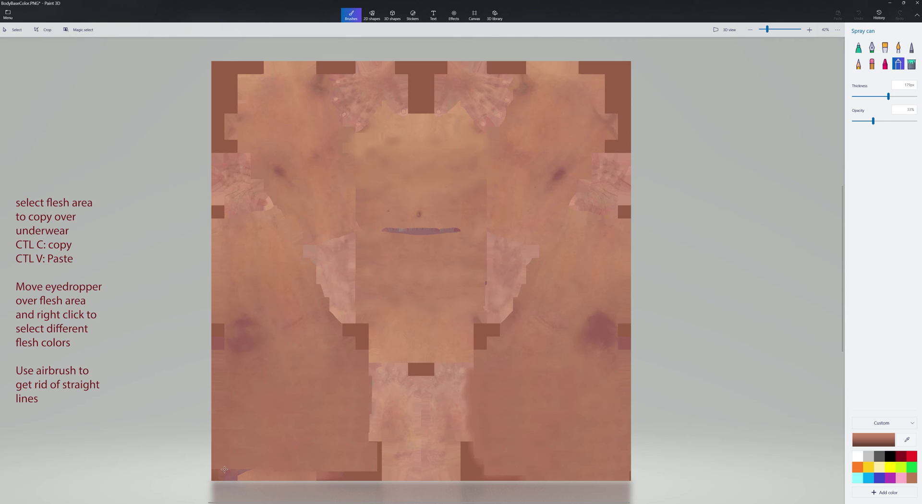
left_click_drag(363, 470, 369, 398)
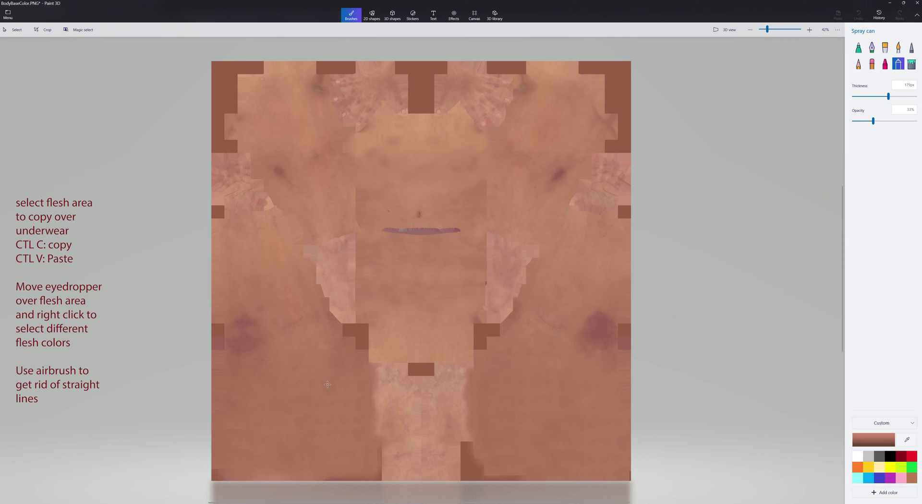
Sample a lighter skin color from the upper chest and spray it over the chest patches, lowering the opacity to 20%
left_click(912, 445)
left_click(422, 112)
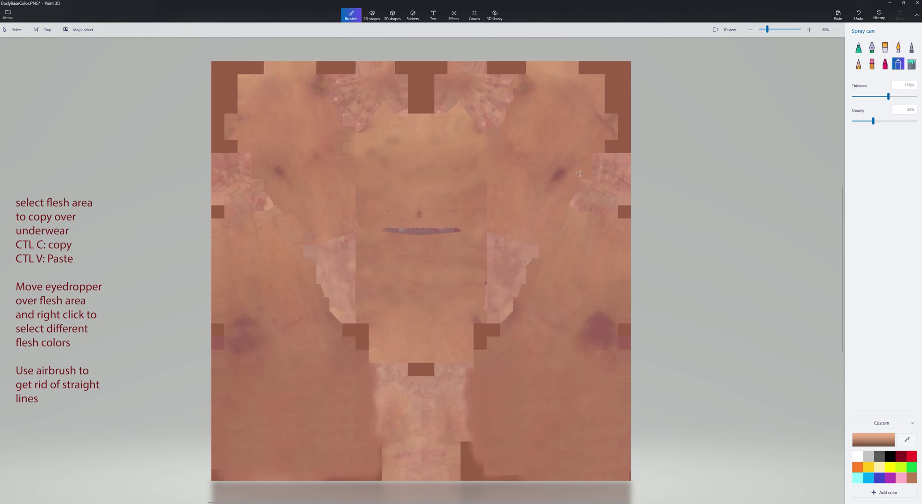
left_click_drag(432, 165, 475, 163)
left_click_drag(873, 121, 865, 121)
left_click_drag(441, 147, 480, 158)
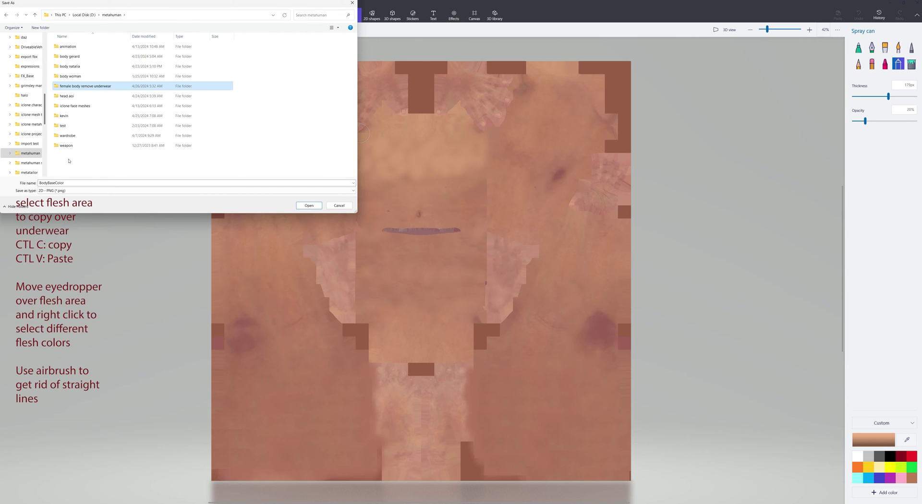
Save the edited texture as a PNG named BodyBaseColor_mod
left_click(72, 183)
left_click(73, 183)
type("_mod")
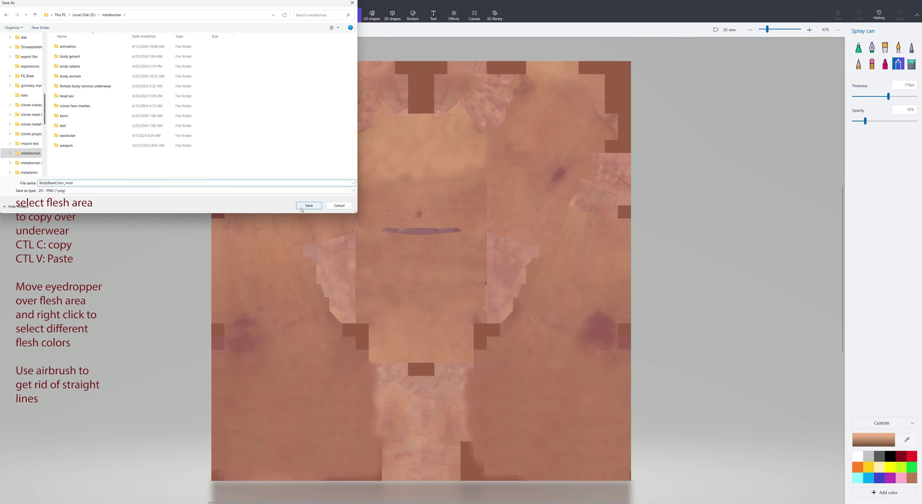
left_click(302, 208)
Open female_body_mask_map.PNG, discarding the unsaved changes to the original BodyBaseColor.PNG
left_click(9, 18)
left_click(134, 34)
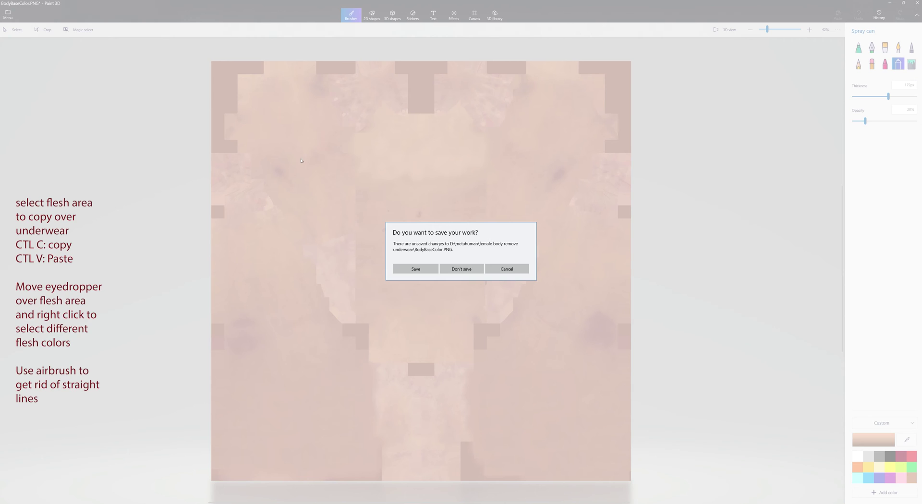
left_click(457, 269)
double_click(100, 51)
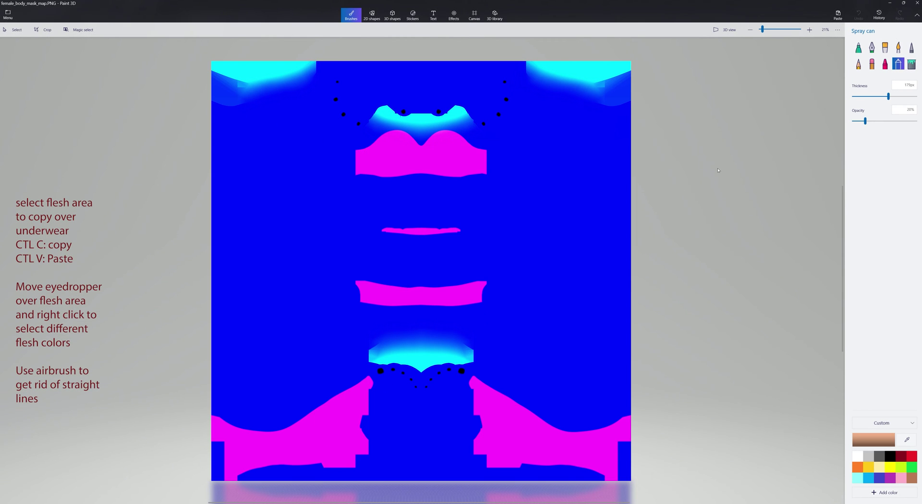
Copy a plain blue area of about 2841 × 1097 px over the magenta upper garment shape in the mask map
left_click(15, 29)
left_click_drag(224, 183, 369, 239)
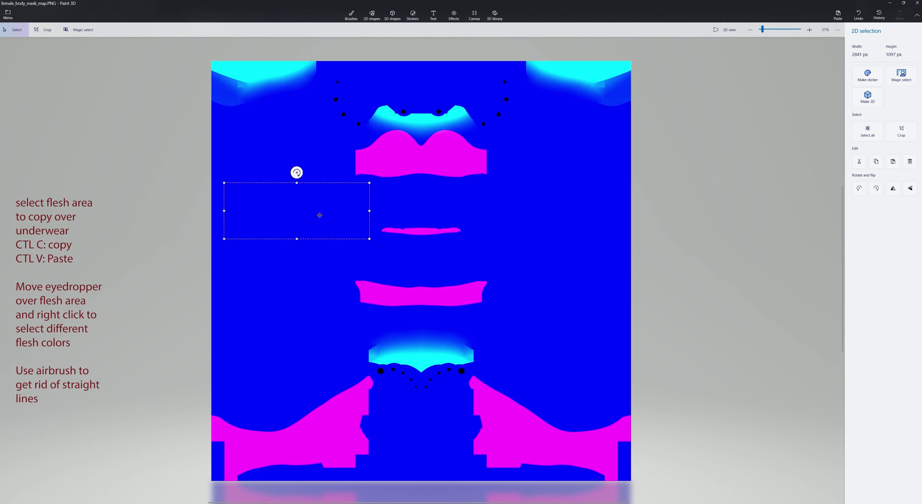
key("ctrl+c")
key("ctrl+v")
left_click_drag(306, 214, 447, 162)
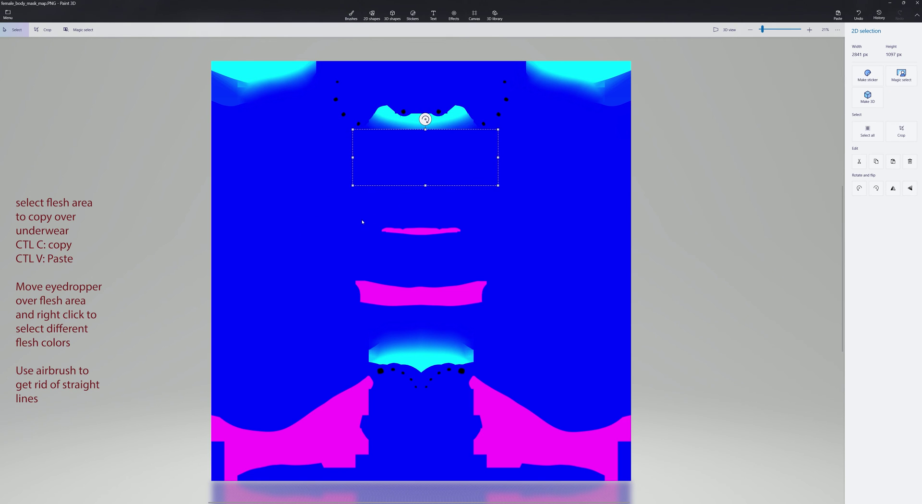
Cover the thin magenta strip in the middle of the mask map with another copy of the blue patch
left_click(362, 222)
left_click(11, 20)
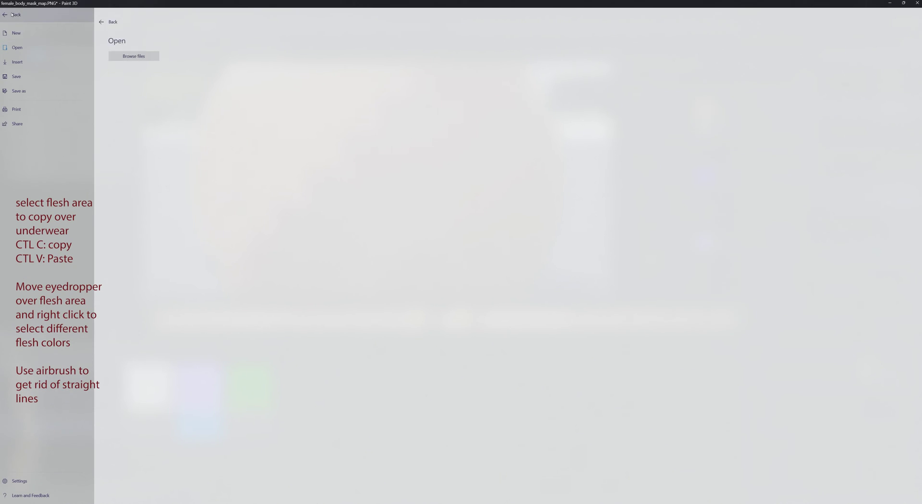
key("Escape")
left_click_drag(368, 215, 486, 247)
left_click(376, 168)
key("ctrl+v")
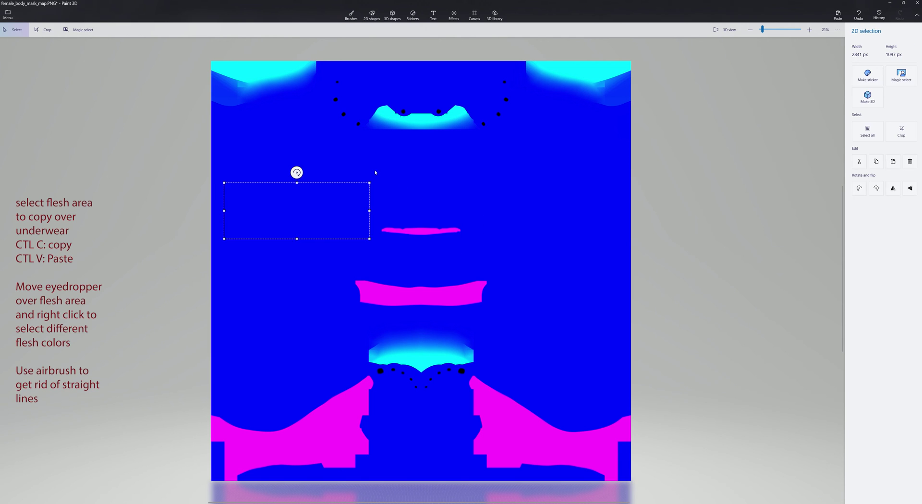
left_click_drag(333, 202, 461, 227)
Paste a blue patch over the magenta band below the thin strip in the mask map
left_click(309, 253)
key("ctrl+v")
left_click_drag(305, 221, 430, 300)
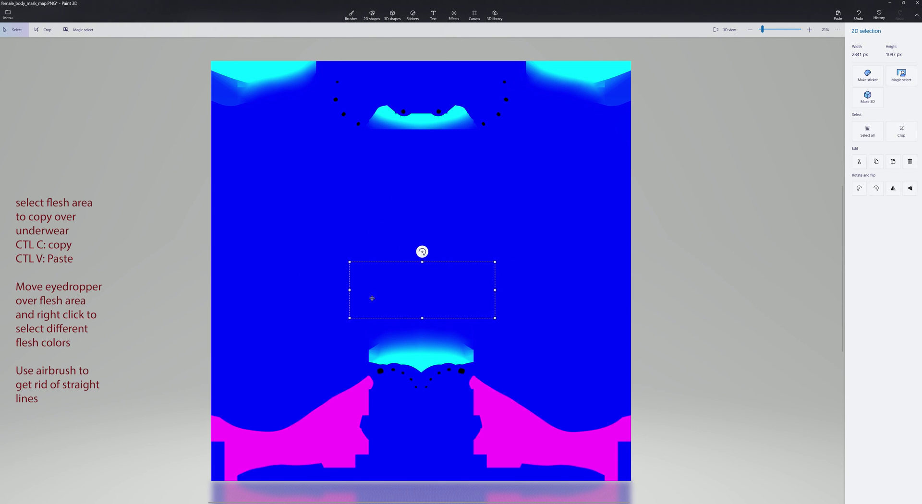
Cover the lower left magenta shape with a pasted blue patch stretched to about 2077 px high and out to the map's left edge
left_click(271, 359)
key("ctrl+v")
left_click_drag(315, 236, 306, 430)
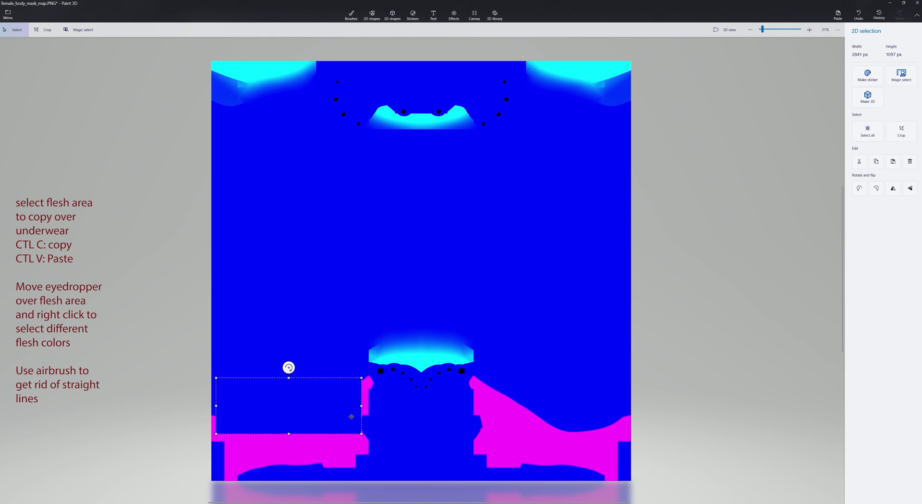
left_click_drag(361, 406, 375, 405)
left_click_drag(304, 430, 296, 480)
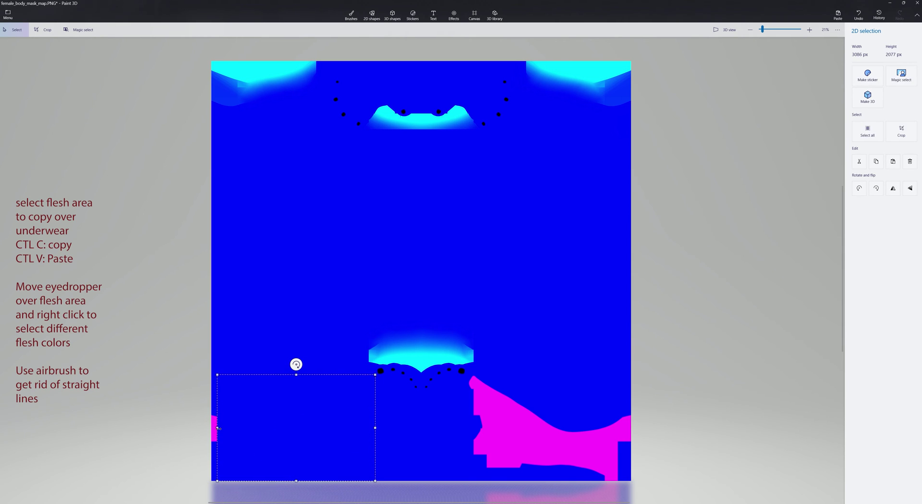
left_click_drag(217, 427, 211, 428)
Paste a blue patch over the lower right magenta shape and stretch it to cover the whole shape
key("ctrl+v")
left_click_drag(311, 213, 573, 454)
left_click_drag(485, 453, 468, 453)
left_click_drag(553, 427, 553, 377)
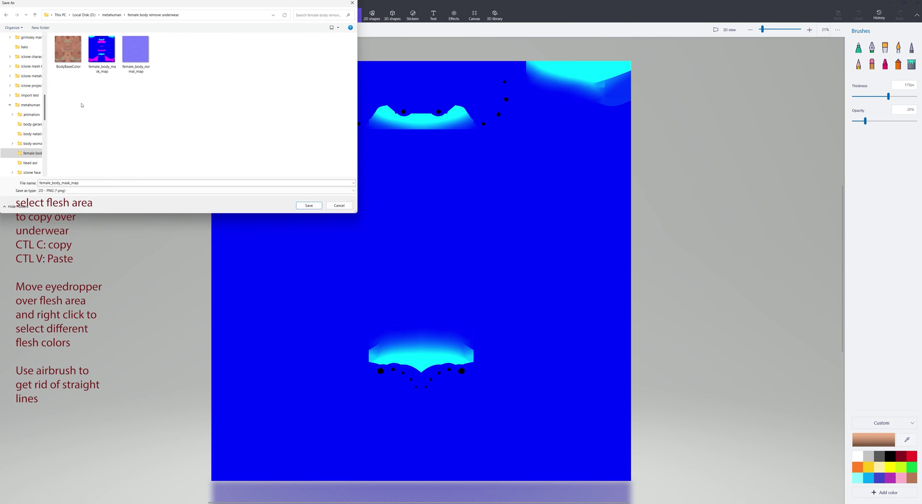
Save the edited mask map as a separate PNG, extending the name female_body_mask_map with an underscore suffix
double_click(83, 183)
key("BackSpace")
key("BackSpace")
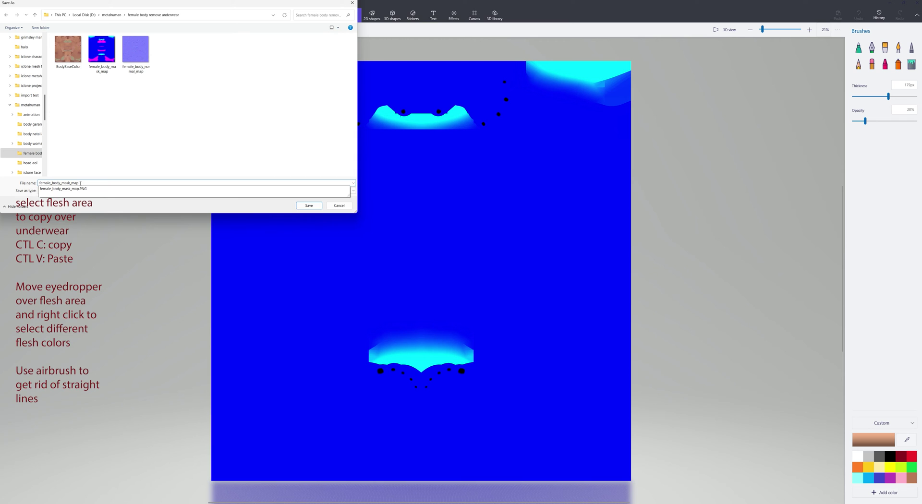
type("_")
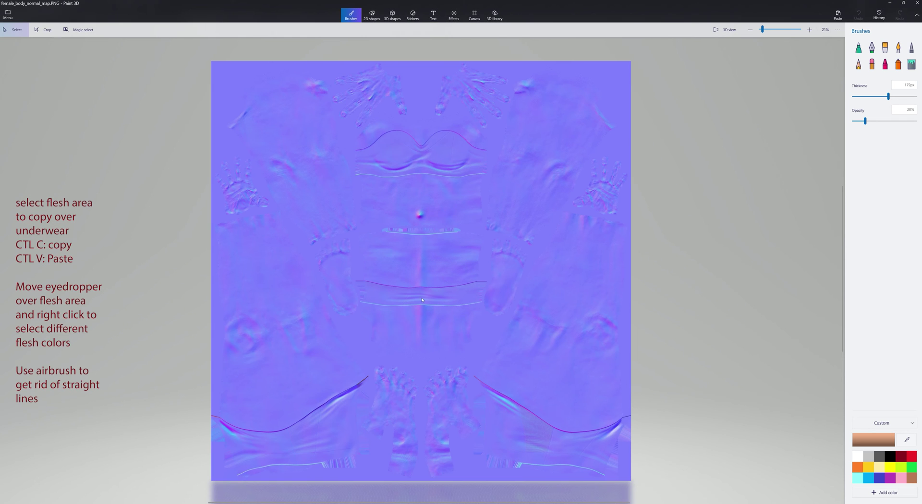
Cover the upper garment's lower lines in the normal map with a smooth torso patch of about 2488 × 749 px
left_click_drag(362, 180, 483, 165)
left_click_drag(418, 153, 419, 140)
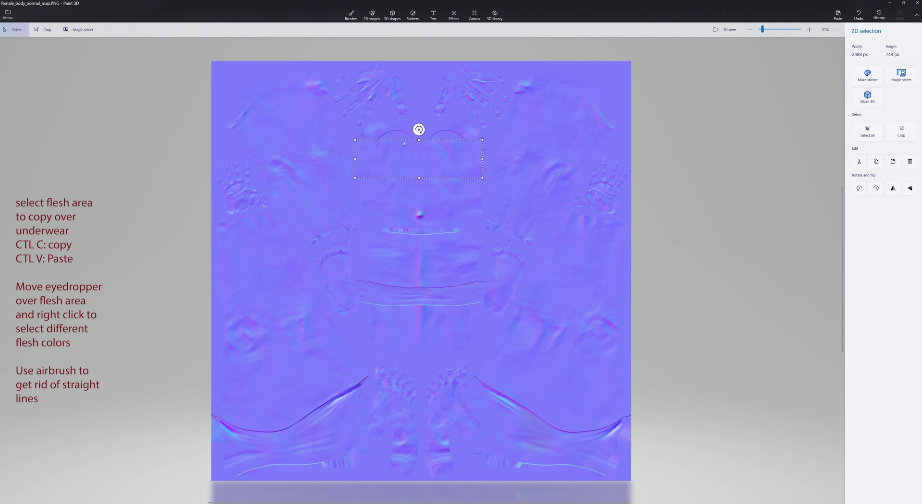
Cover the two remaining curved chest lines in the normal map with smaller smooth patches, the right one about 792 × 481 px
key("ctrl+v")
left_click_drag(420, 186, 419, 128)
mouse_move(479, 135)
left_mouse_down()
mouse_move(391, 136)
mouse_move(401, 135)
left_mouse_up()
left_click(425, 157)
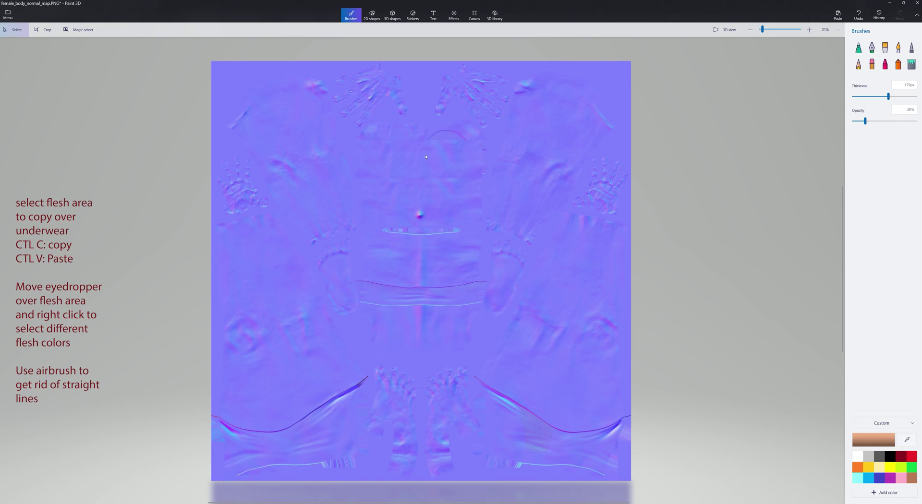
key("ctrl+v")
left_click_drag(430, 192, 380, 191)
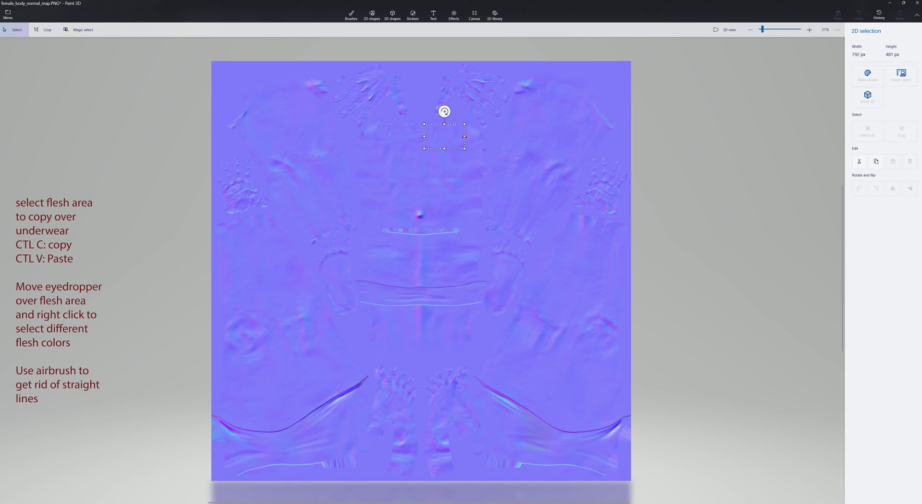
Sample the blue-violet skin color beside the chest patches and blend their seams with the Spray can
left_click(492, 171)
left_click(906, 439)
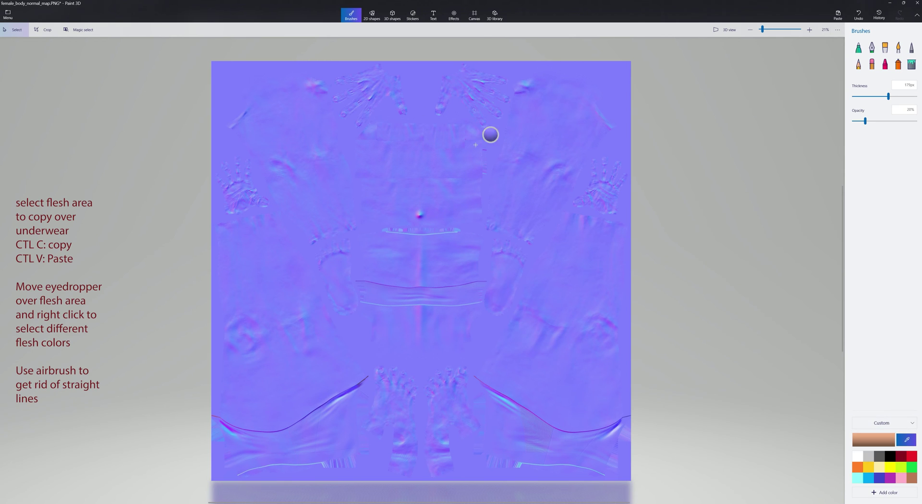
left_click(419, 118)
left_click(900, 65)
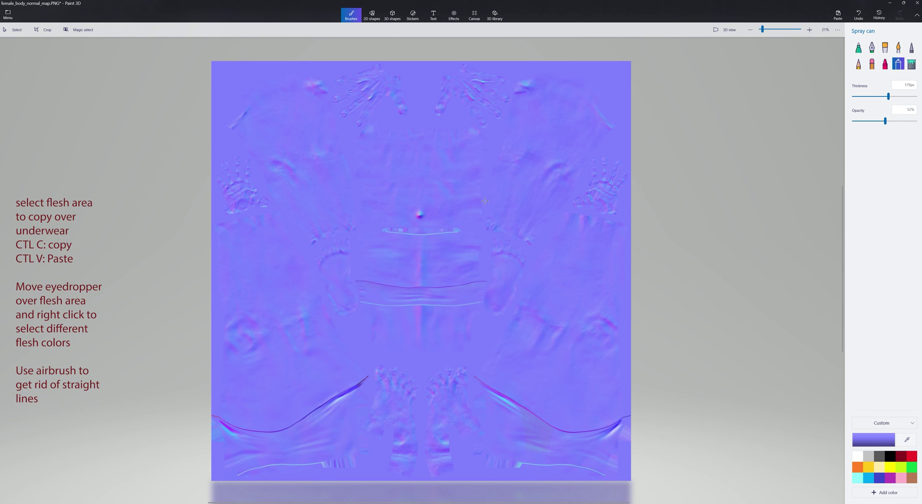
Cover the two curved lower-abdomen lines in the normal map with a smooth patch about 2502 px wide, stretched downward over both lines
left_click(15, 30)
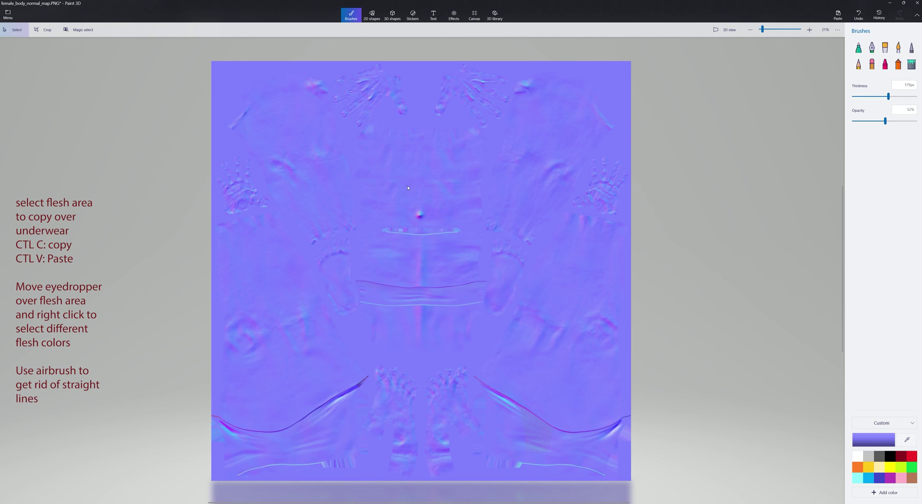
mouse_move(356, 269)
left_mouse_down()
mouse_move(478, 292)
mouse_move(488, 282)
left_mouse_up()
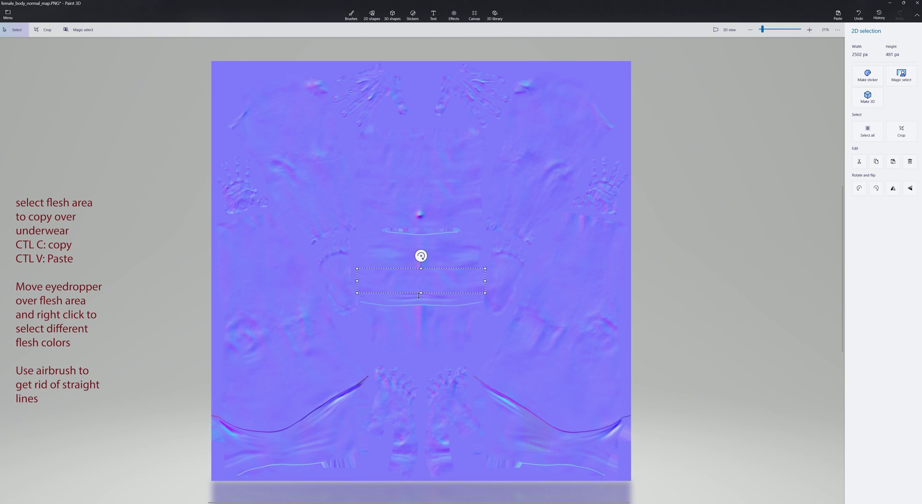
left_click_drag(421, 293, 421, 307)
left_click(313, 353)
Try to cover the lower left curved garment line with a smooth patch stretched to about 2893 × 594 px
key("ctrl+v")
left_click_drag(406, 188, 257, 406)
left_click_drag(338, 410, 351, 410)
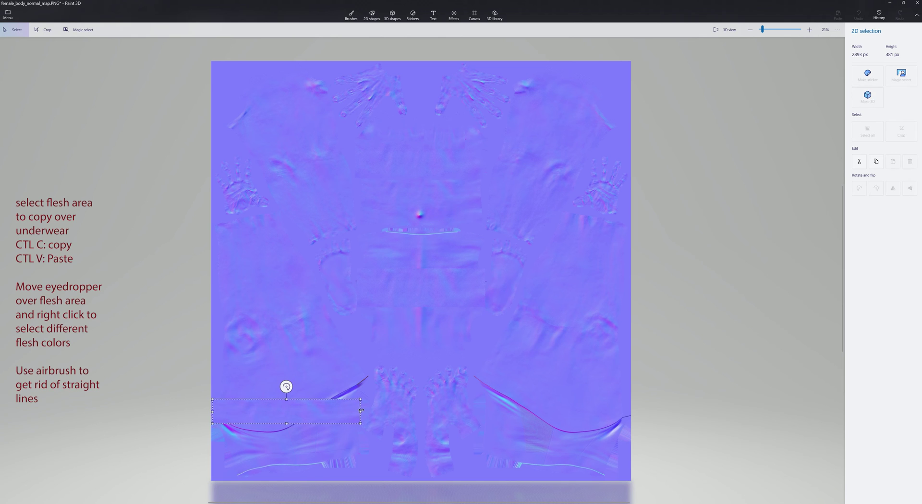
left_click_drag(286, 423, 287, 429)
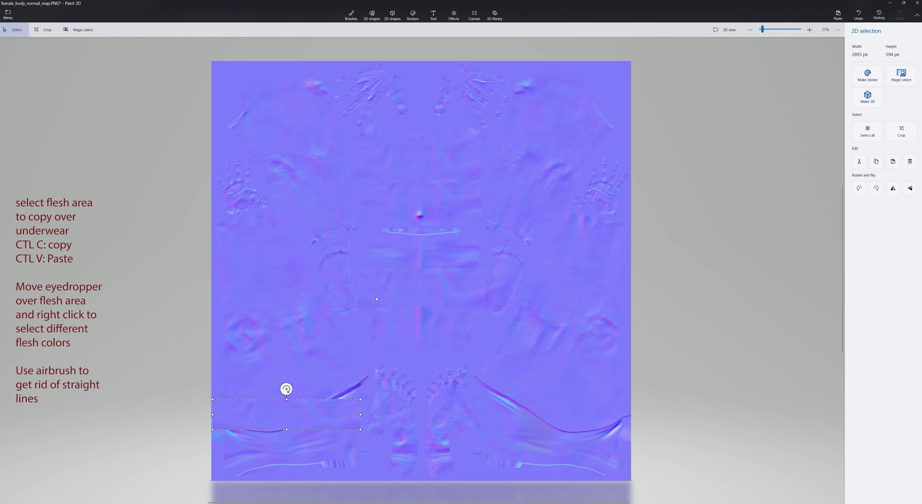
Cover the inner rising end of the lower left curved line with smooth patches, and undo the last misplaced patch
key("ctrl+v")
left_click_drag(372, 201, 294, 390)
key("ctrl+v")
left_click_drag(421, 191, 306, 410)
key("ctrl+v")
left_click_drag(393, 183, 313, 407)
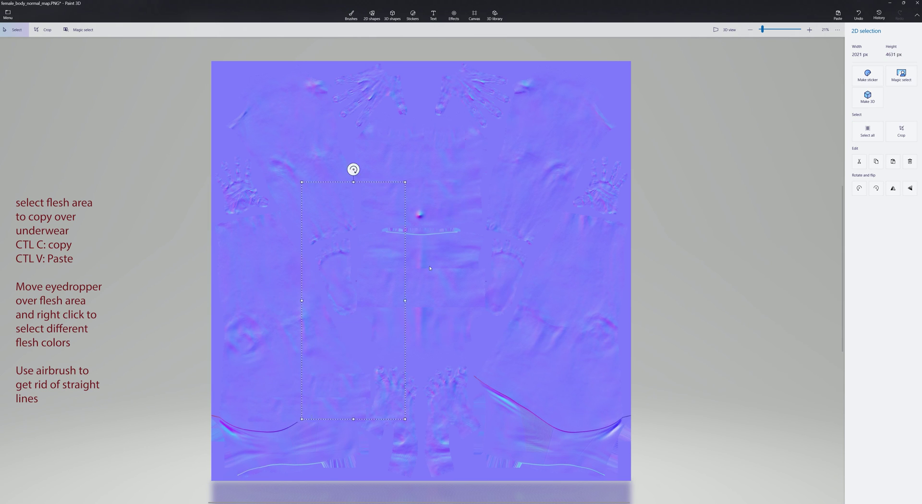
key("ctrl+z")
Cover the rest of the lower left curve and the hem line below it with overlapping smooth patches of about 2299 × 481 px
key("ctrl+v")
left_click_drag(394, 192, 245, 425)
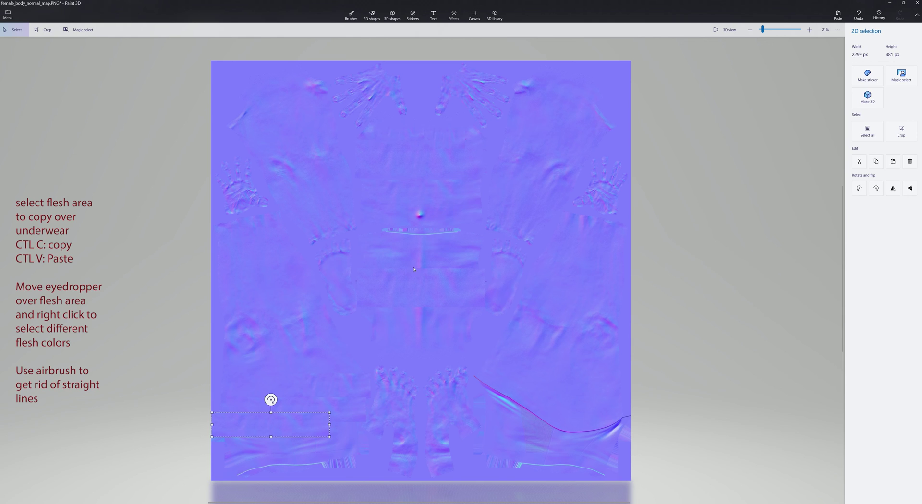
left_click_drag(404, 192, 252, 445)
key("ctrl+v")
key("ctrl+v")
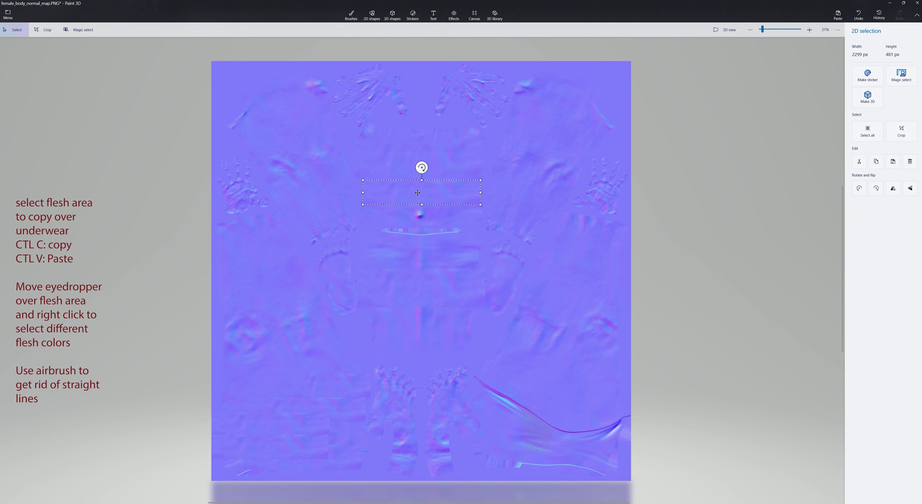
left_click_drag(412, 192, 265, 466)
key("ctrl+z")
key("ctrl+v")
mouse_move(413, 194)
left_mouse_down()
mouse_move(338, 447)
mouse_move(307, 452)
left_mouse_up()
left_click(365, 363)
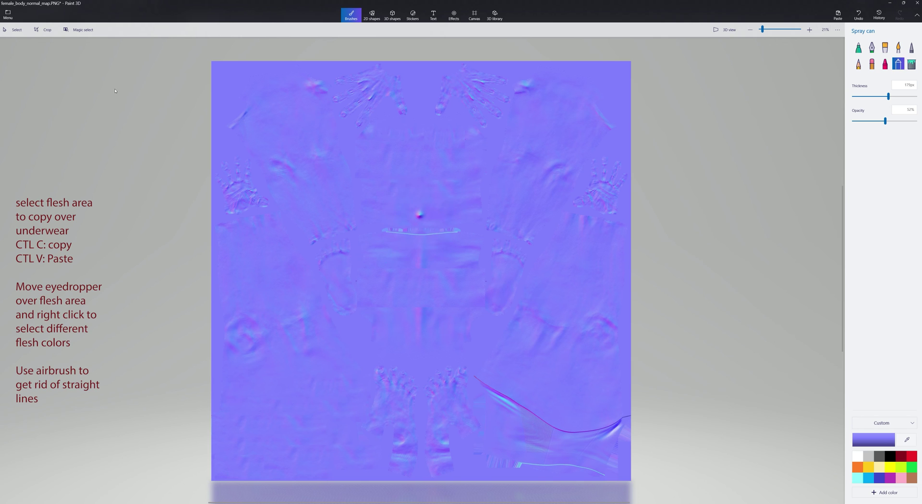
Copy a lower-abdomen area of about 2497 × 622 px, place the copy higher on the abdomen, and blend its seams with the Spray can
left_click(14, 30)
left_click_drag(358, 310, 485, 341)
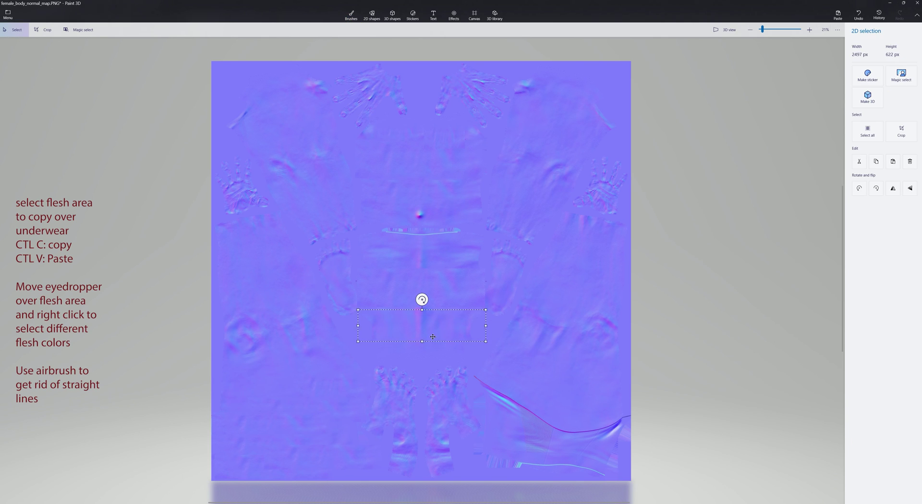
key("ctrl+c")
key("ctrl+v")
mouse_move(428, 326)
left_mouse_down()
mouse_move(427, 284)
mouse_move(421, 309)
left_mouse_up()
left_click(469, 315)
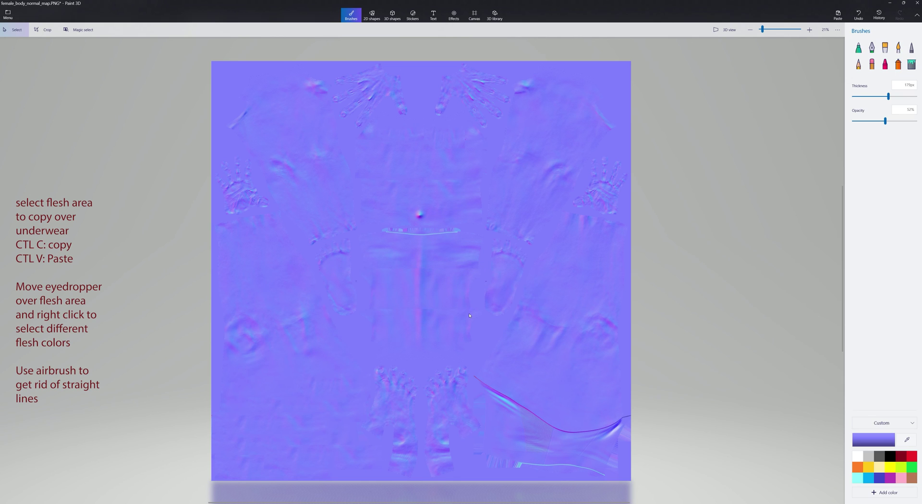
left_click(897, 65)
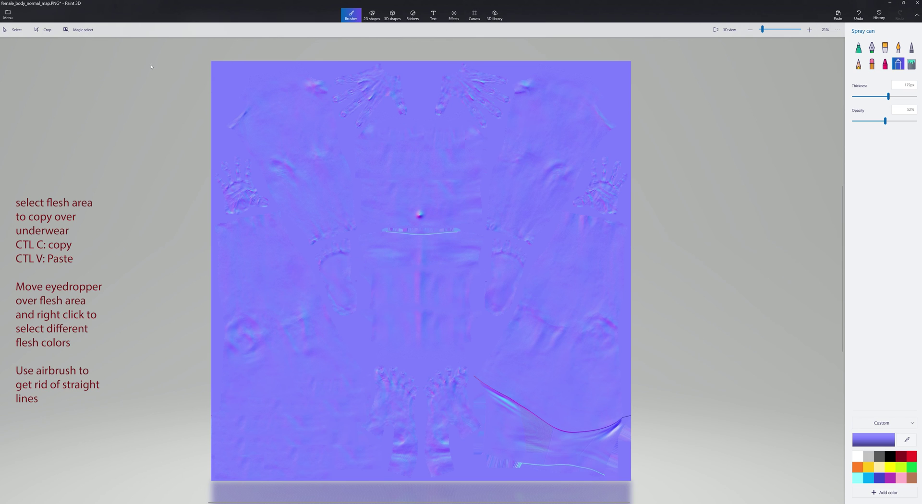
Copy the cleaned lower left area of about 2747 × 1875 px and place two offset copies over the lower right garment lines
key("m")
left_click_drag(223, 378, 363, 473)
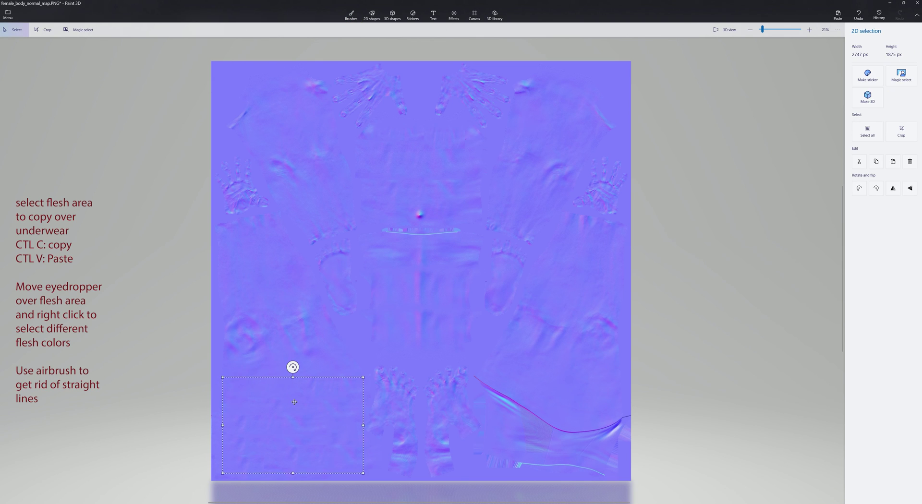
key("ctrl+c")
key("ctrl+v")
left_click_drag(294, 403, 561, 406)
key("Escape")
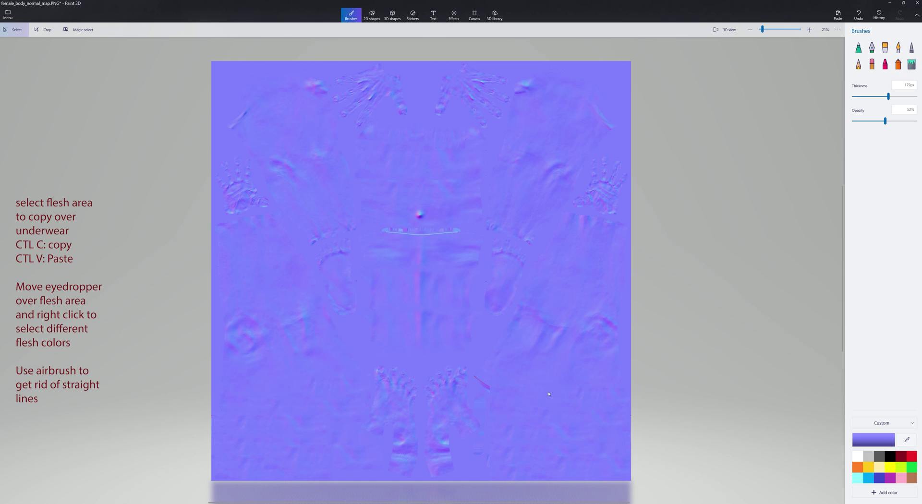
key("ctrl+v")
left_click_drag(318, 401, 573, 379)
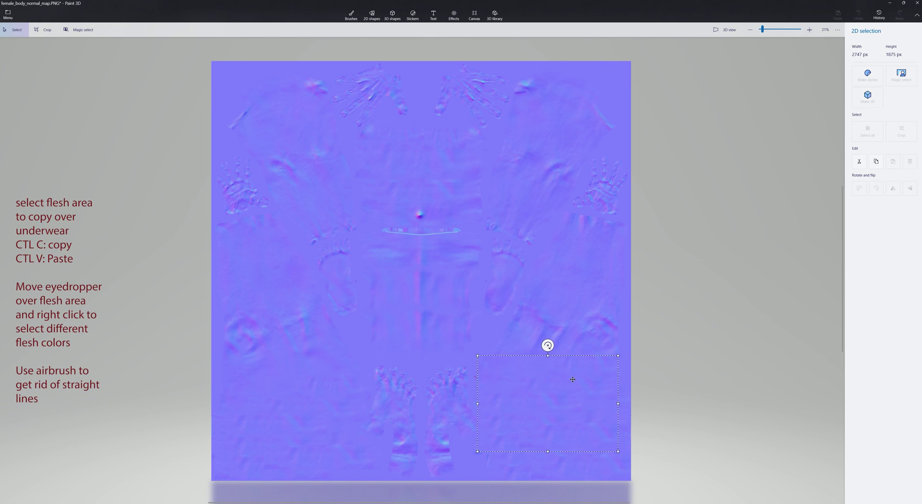
key("b")
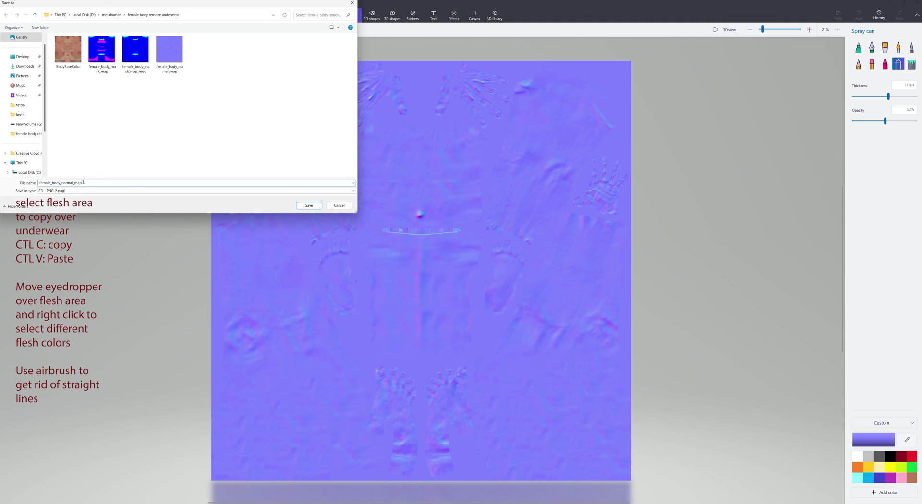
Save the edited normal map as the PNG female_body_normal_map_mod and close Paint 3D to return to Unreal Editor
type("_mod")
left_click(309, 206)
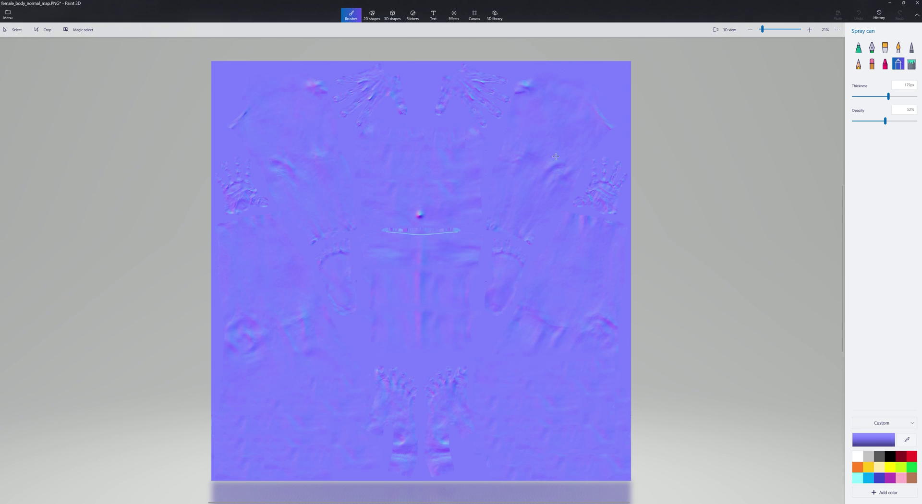
left_click(915, 3)
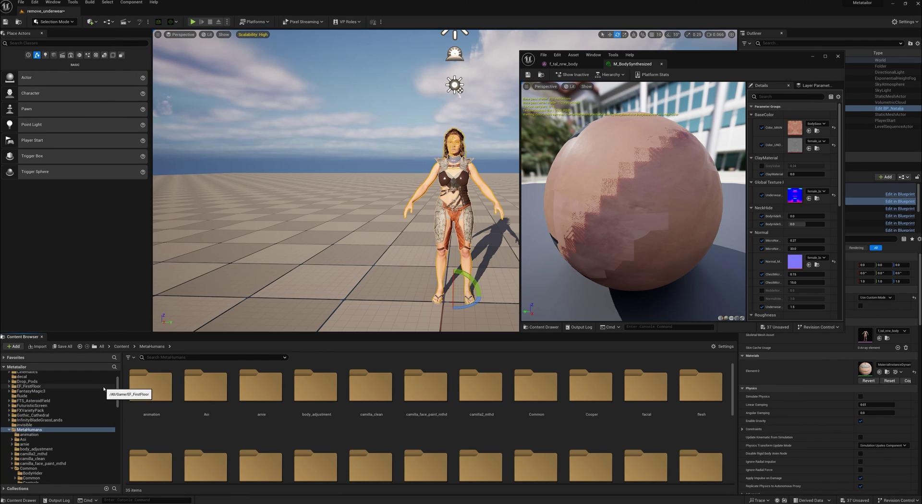
Open the body_modified folder under MetaHumans/Natalia/Body in the project content
scroll(33, 434, "down", 5)
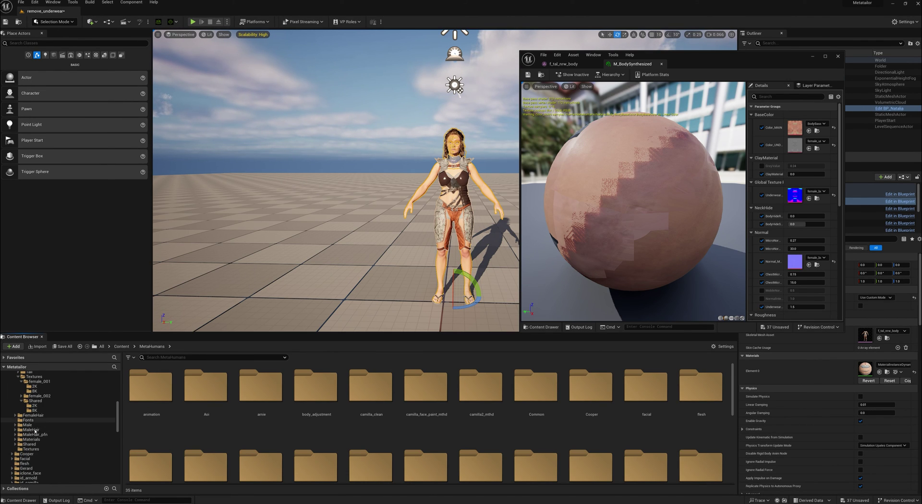
scroll(35, 431, "down", 6)
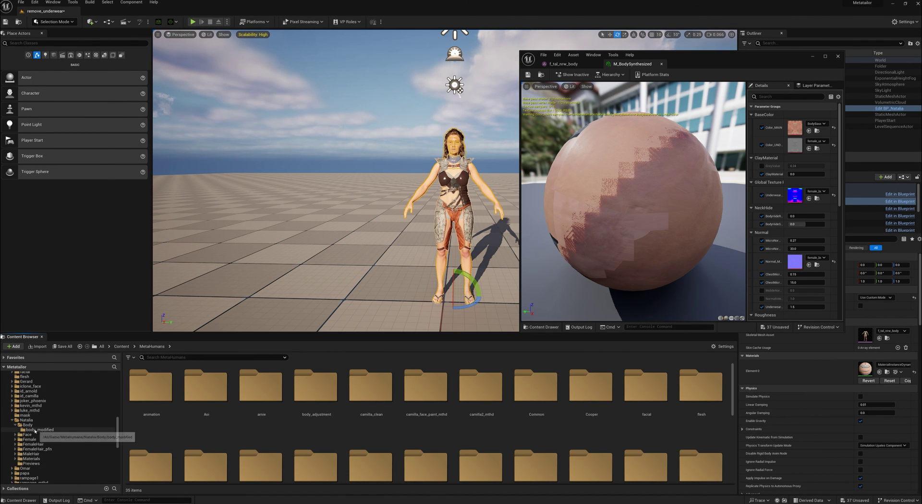
left_click(35, 421)
double_click(145, 423)
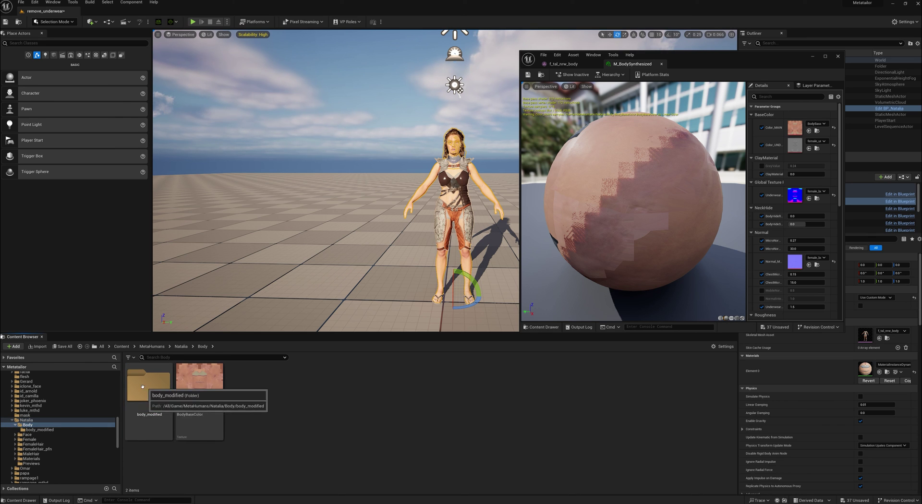
double_click(145, 423)
Import BodyBaseColor_mod, female_body_mask_map_mod and female_body_normal_map_mod into the body_modified folder
right_click(196, 396)
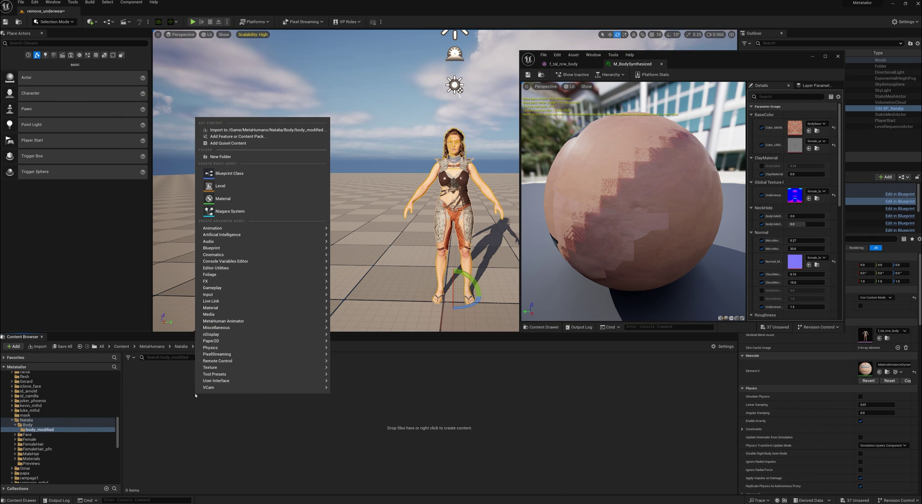
left_click(261, 130)
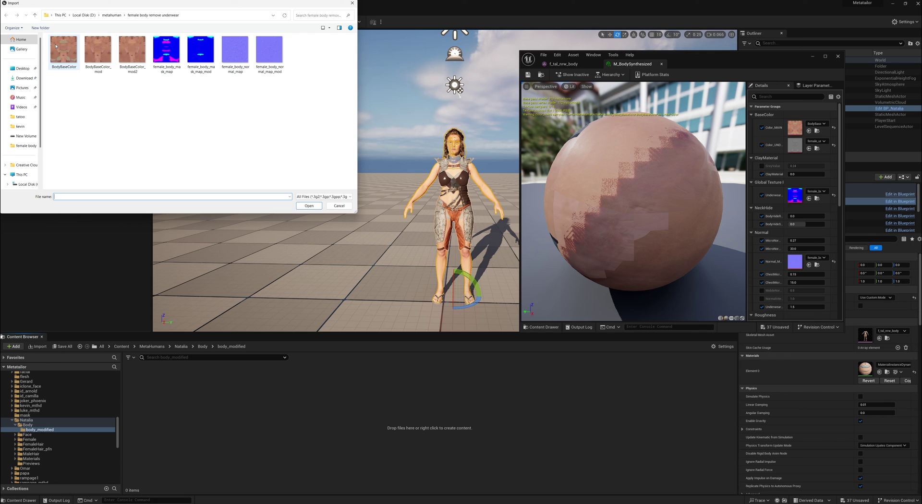
left_click(98, 50)
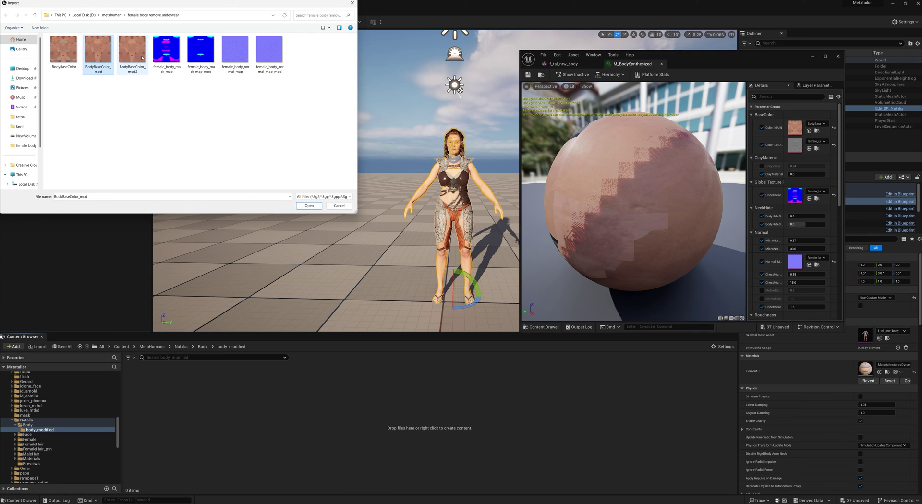
left_click(200, 51, "ctrl")
left_click(269, 51, "ctrl")
left_click(309, 205)
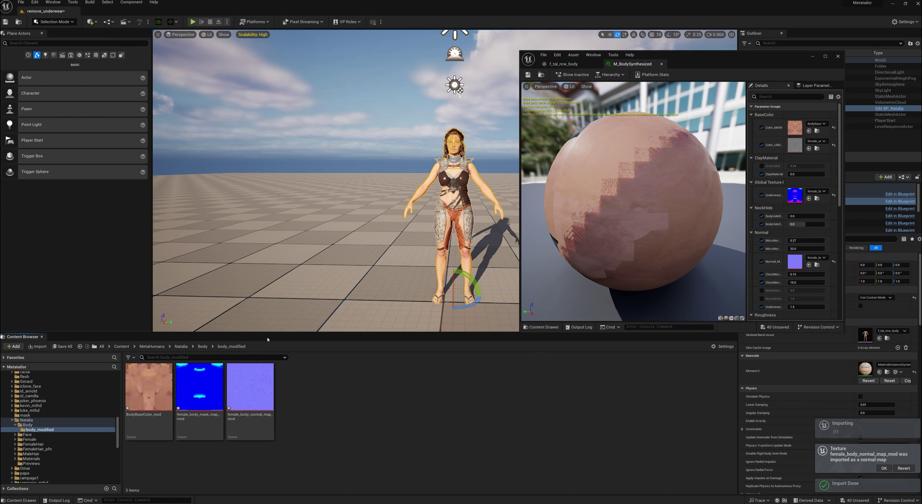
Assign the three imported modified textures to the main base color, underwear mask and normal parameters of M_BodySynthesized
left_click_drag(149, 387, 798, 129)
left_click_drag(185, 392, 799, 193)
left_click_drag(250, 389, 811, 261)
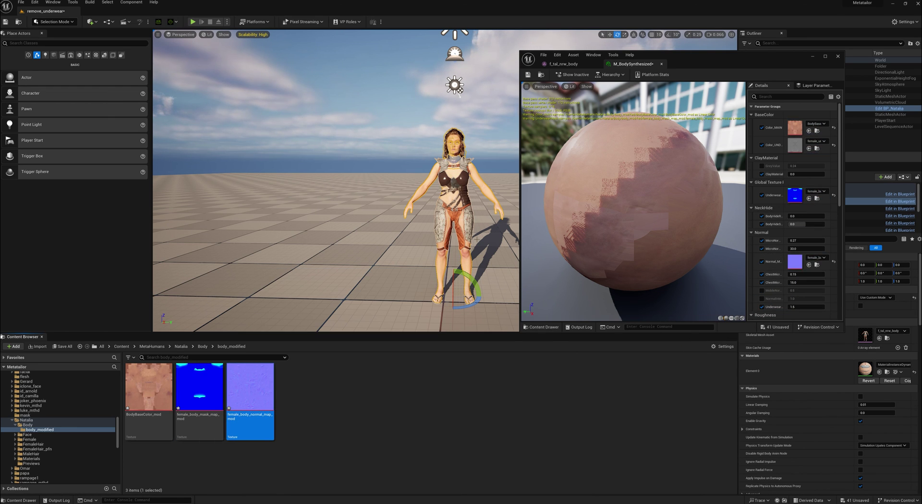
scroll(493, 225, "up", 6)
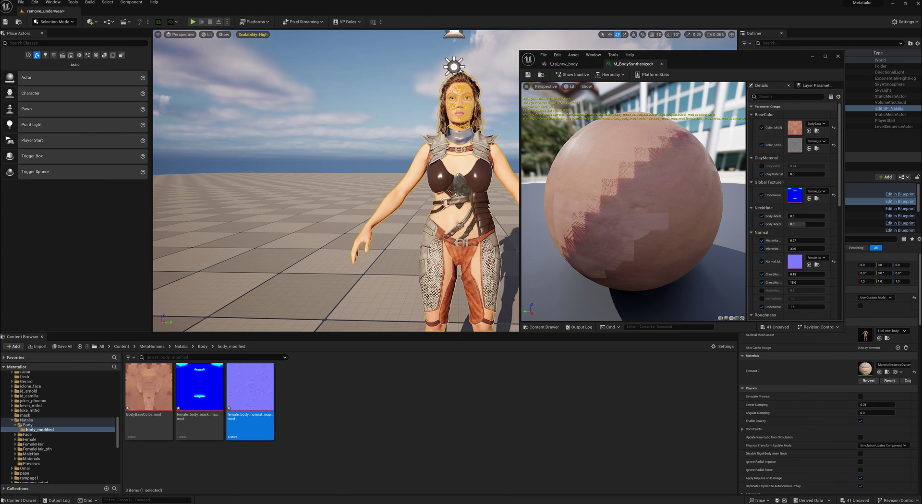